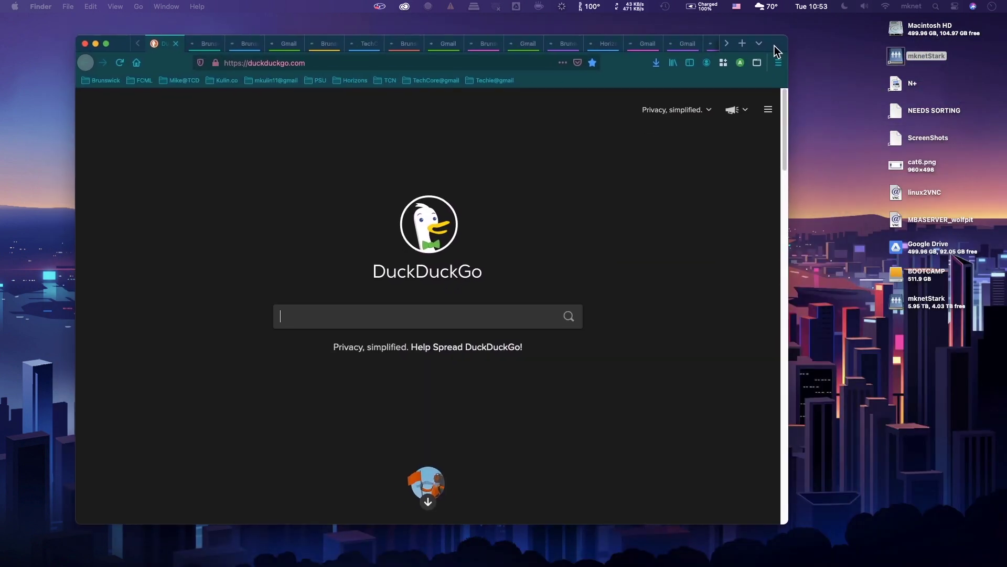
- Bring Firefox to the front and open a new browser window
left_click(775, 45)
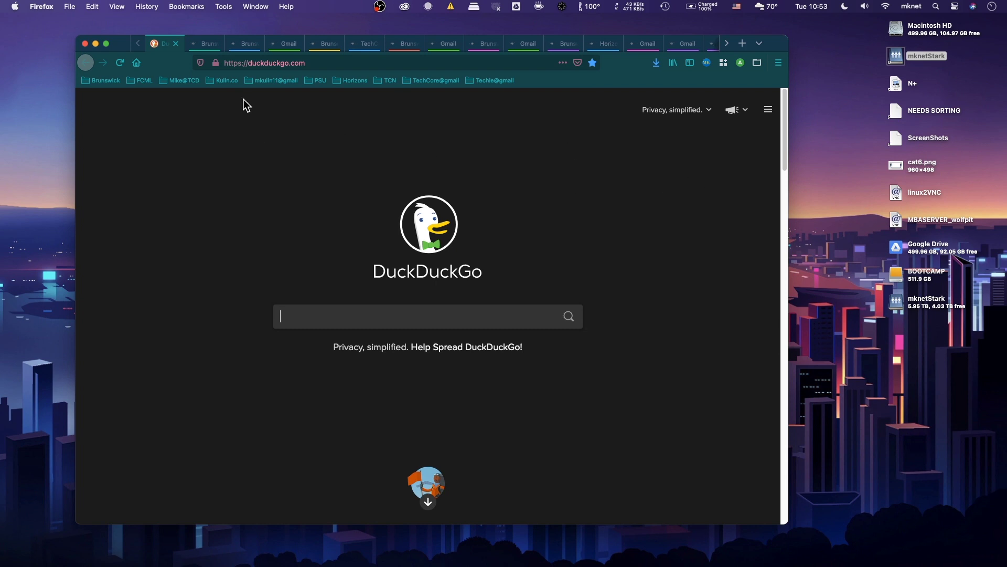
left_click(138, 44)
left_click(136, 46)
left_click(69, 6)
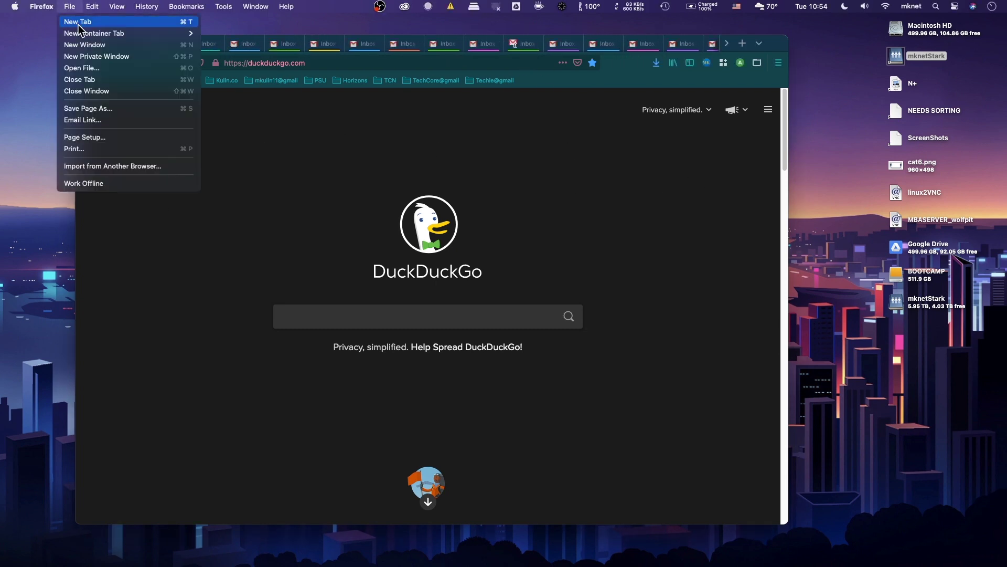
left_click(87, 45)
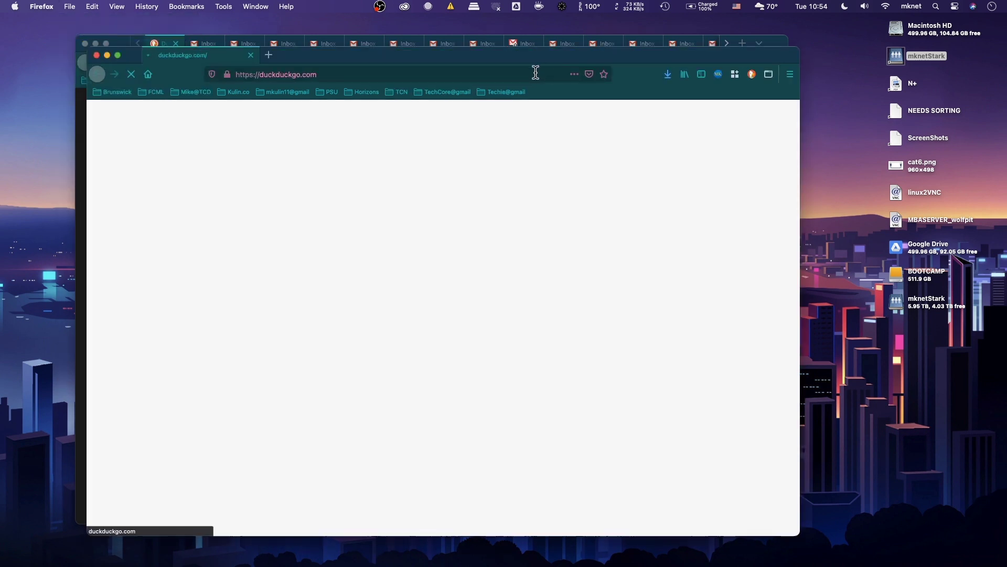
- Load about:support and scroll down to the Profile Folder entry
left_click(535, 71)
type("a")
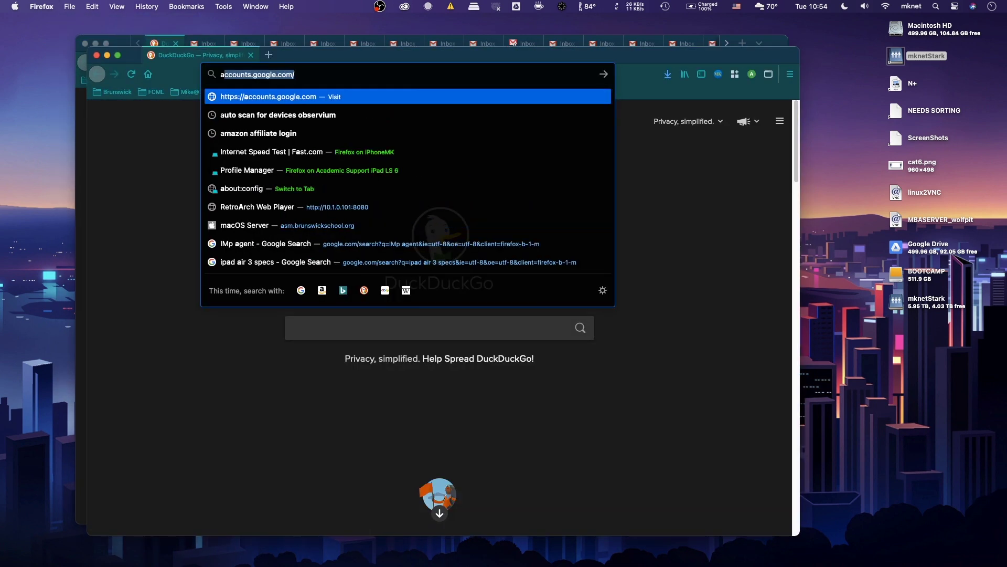
type("bout")
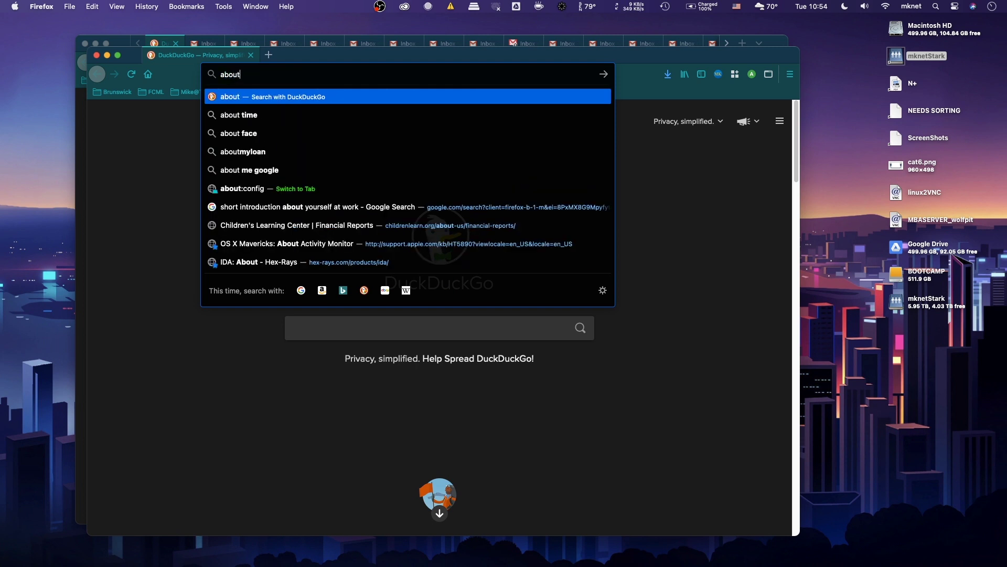
type(":c")
key("BackSpace")
key("BackSpace")
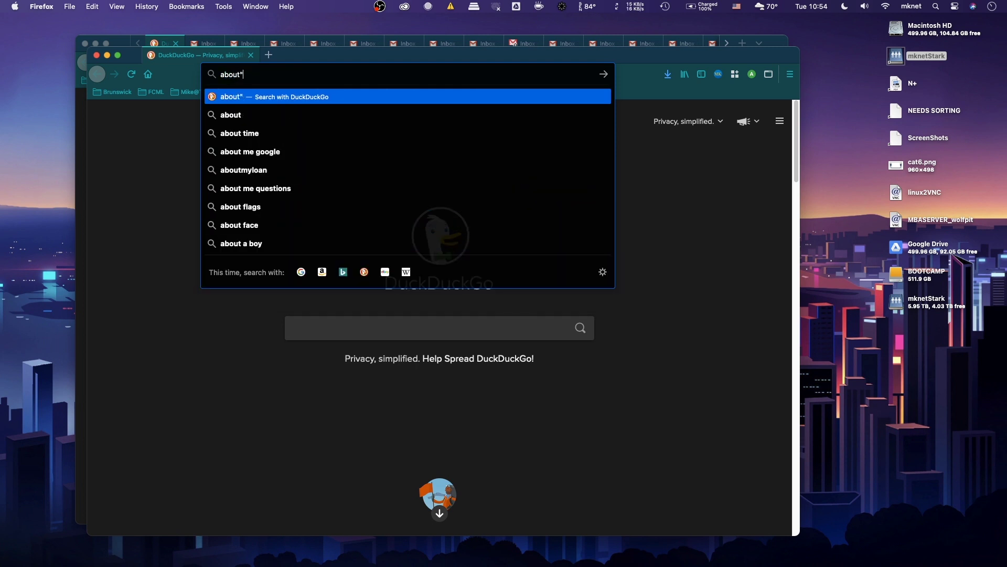
type(":support")
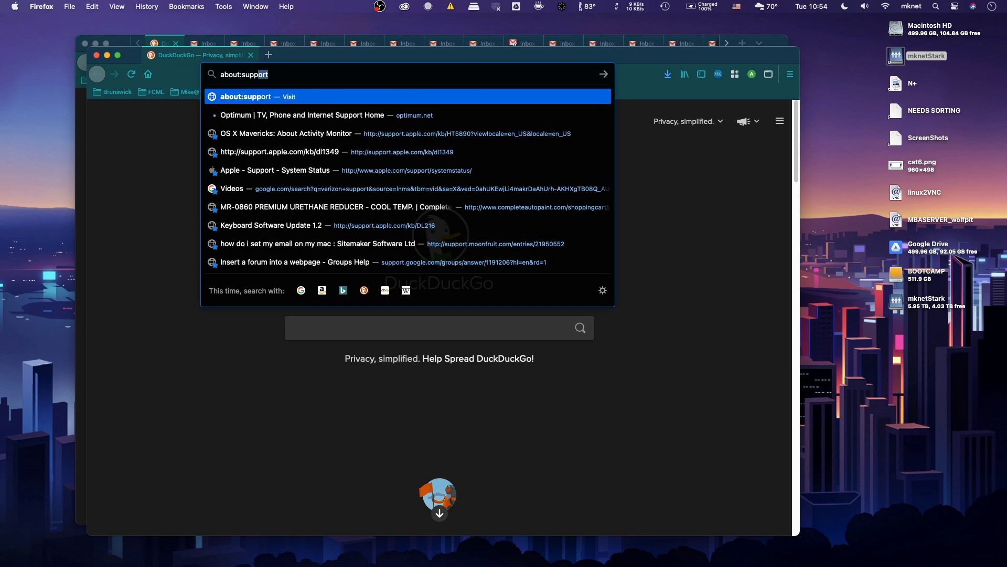
key("Return")
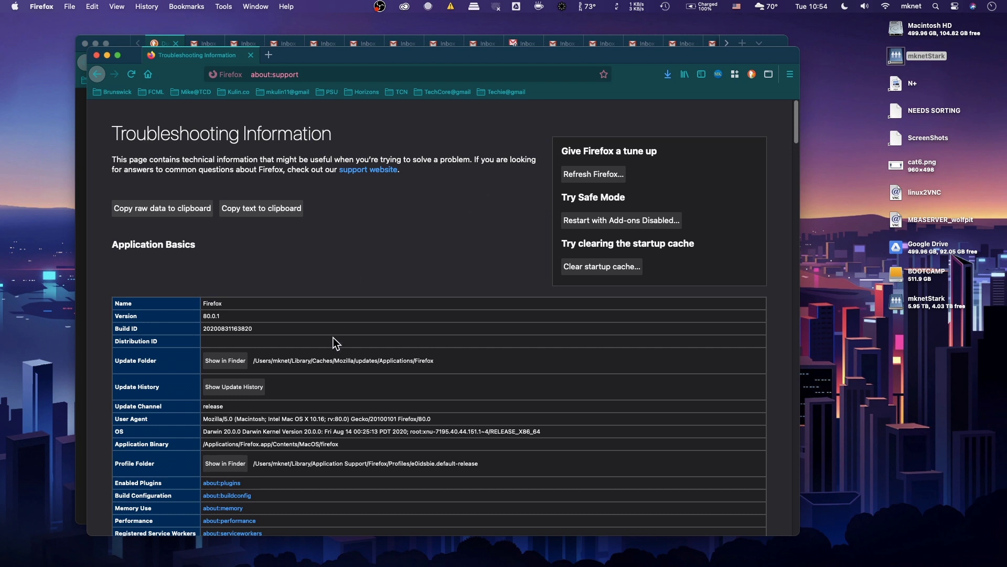
scroll(331, 345, "down", 3)
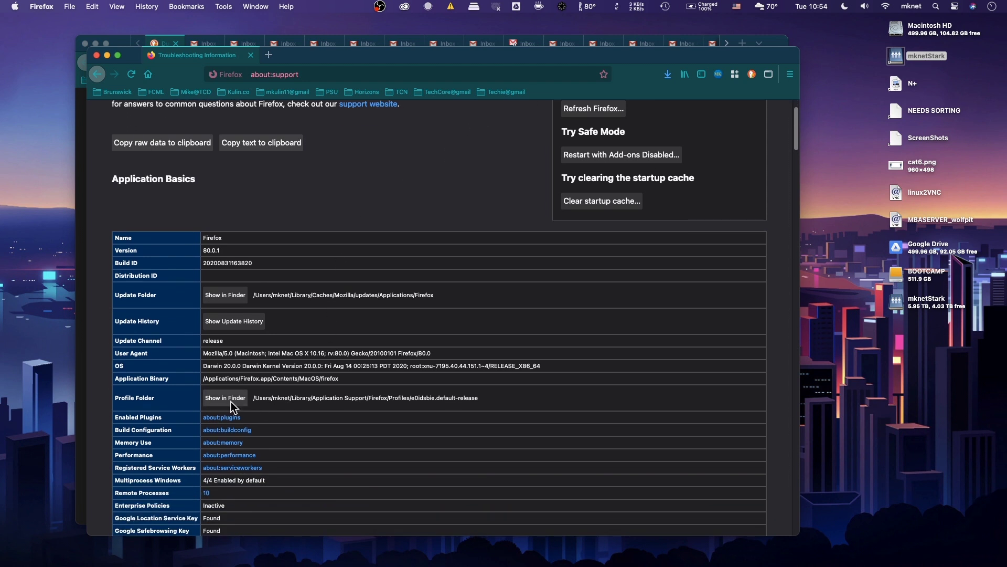
- Show the profile folder in Finder and enlarge the Finder window
left_click(228, 398)
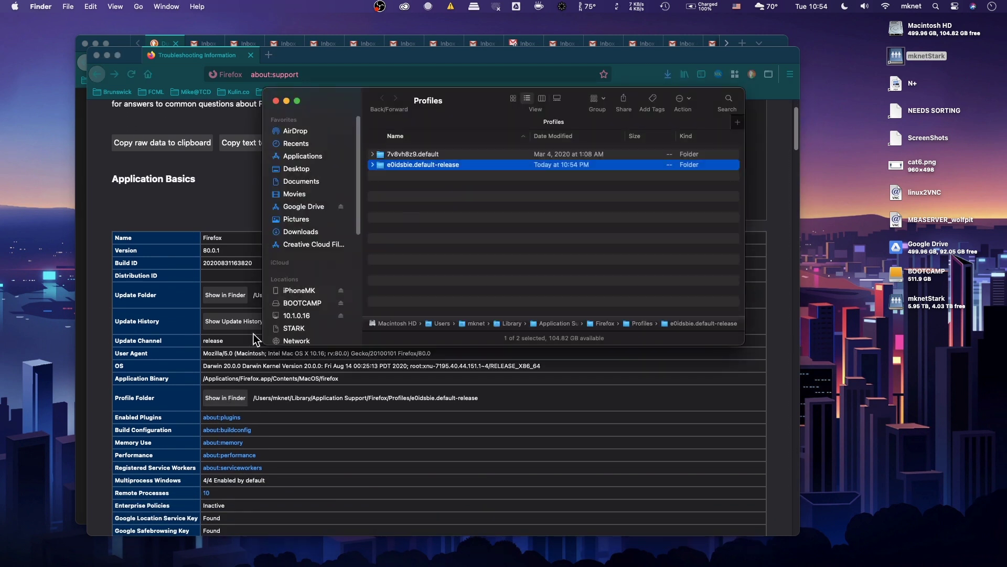
left_click_drag(263, 346, 97, 505)
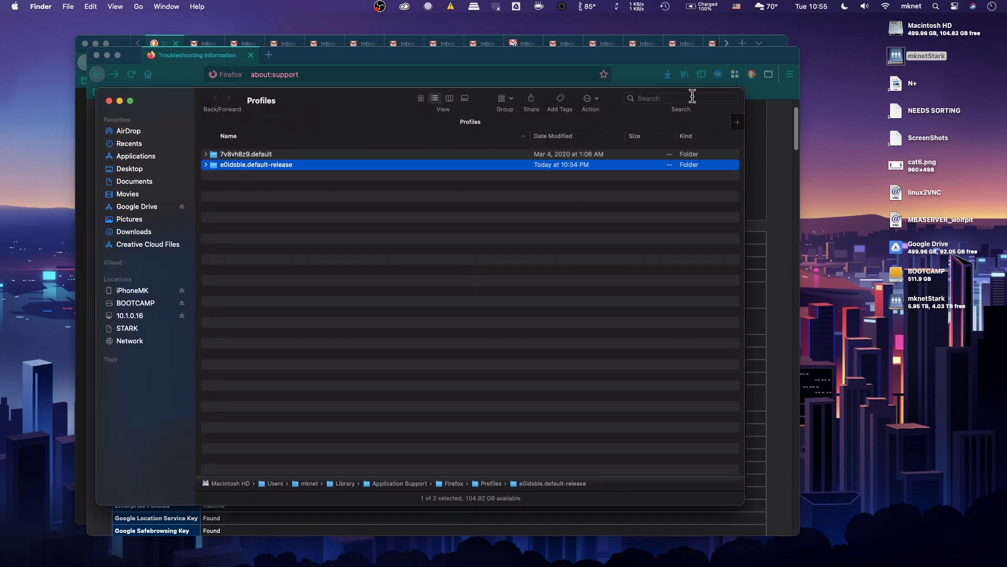
left_click_drag(738, 93, 769, 83)
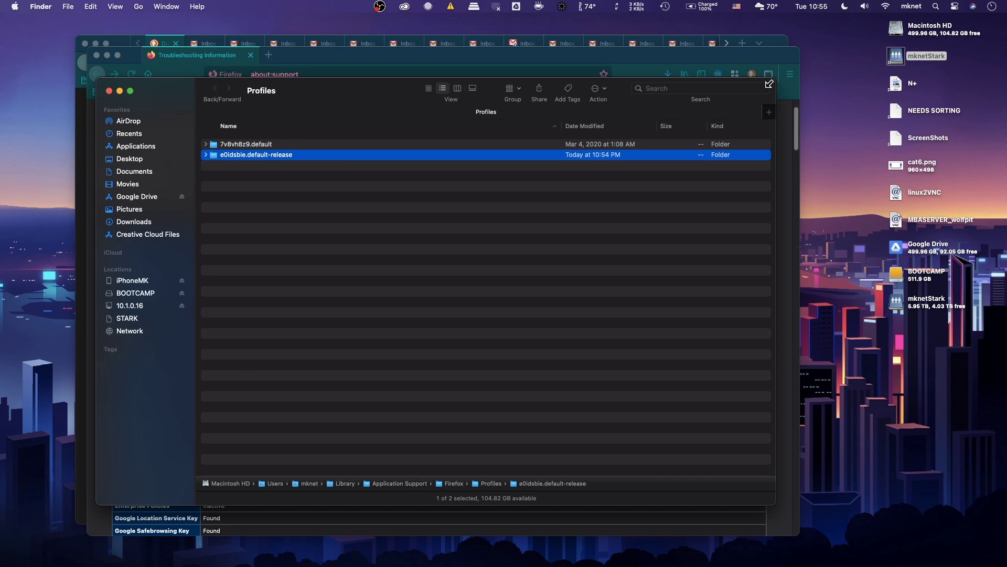
- Expand the e0idsbie.default-release folder and scroll through its files
left_click(205, 154)
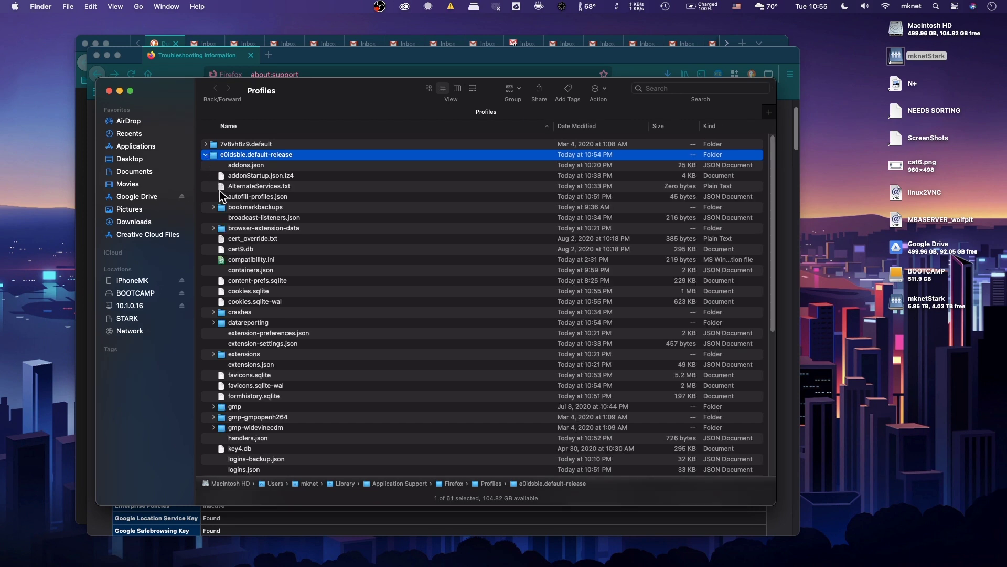
scroll(228, 288, "down", 5)
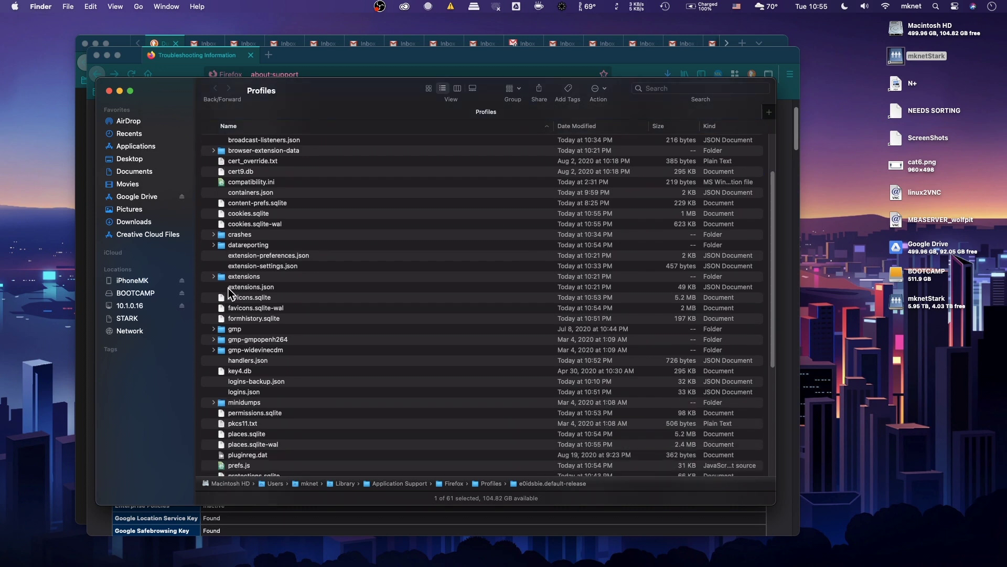
scroll(228, 291, "down", 5)
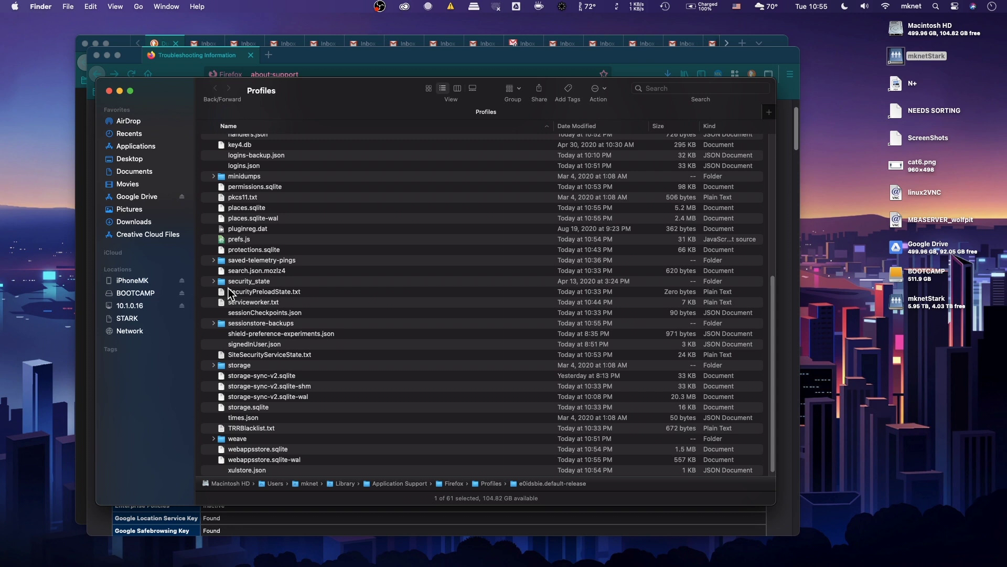
scroll(229, 294, "up", 5)
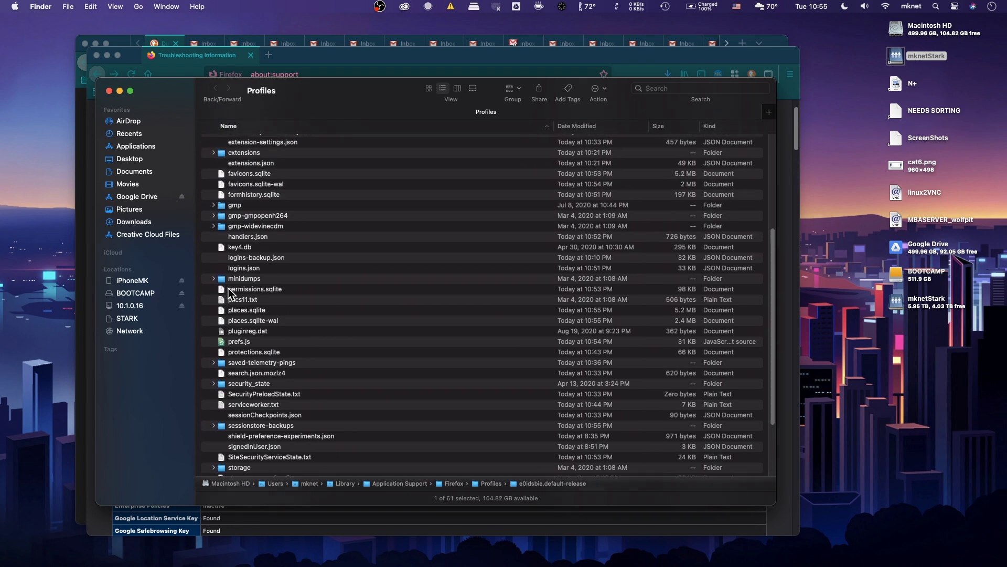
scroll(229, 294, "up", 6)
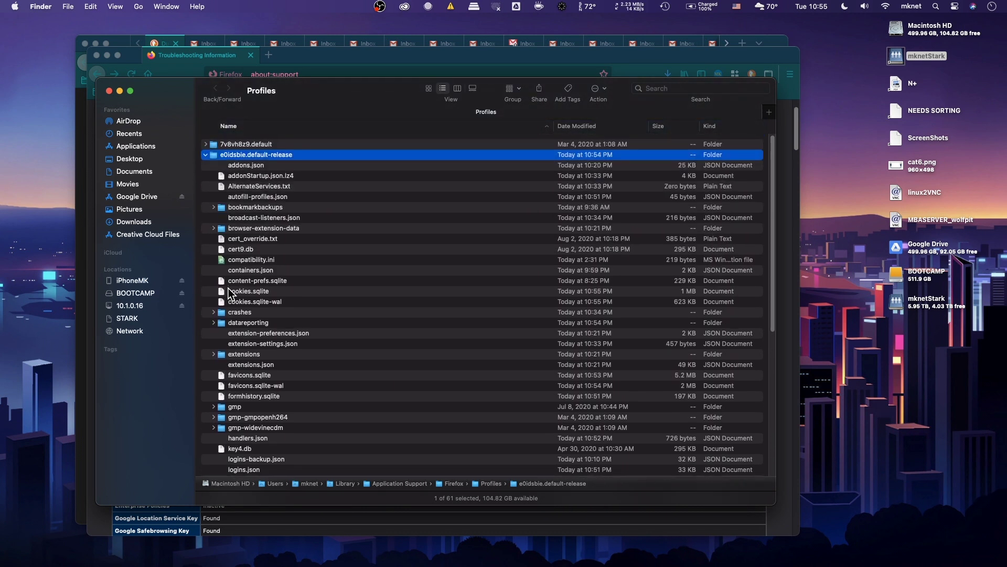
- Check 7v8vh8z9.default, then re-expand e0idsbie.default-release to review files like prefs.js
left_click(205, 154)
left_click(206, 145)
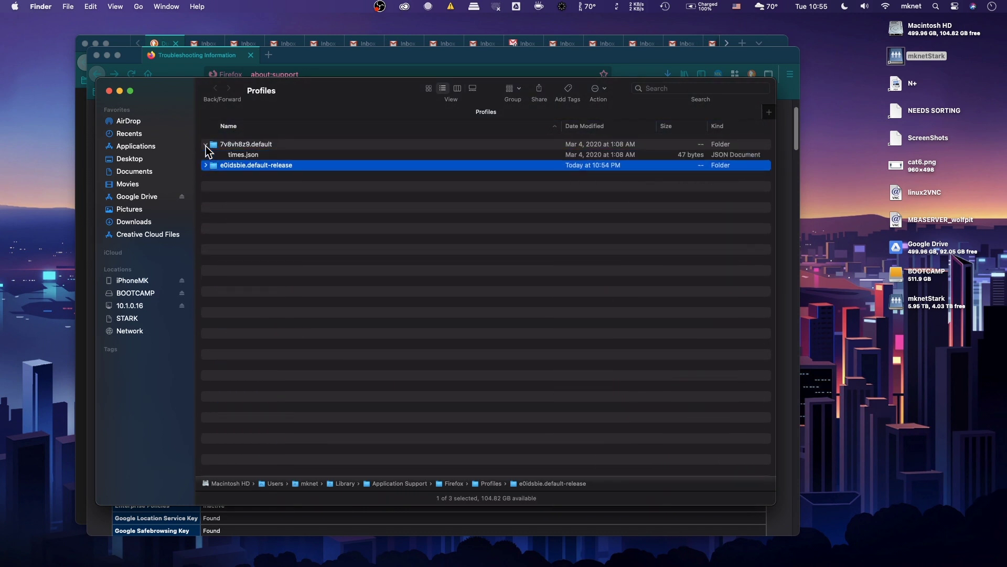
left_click(206, 144)
left_click(206, 154)
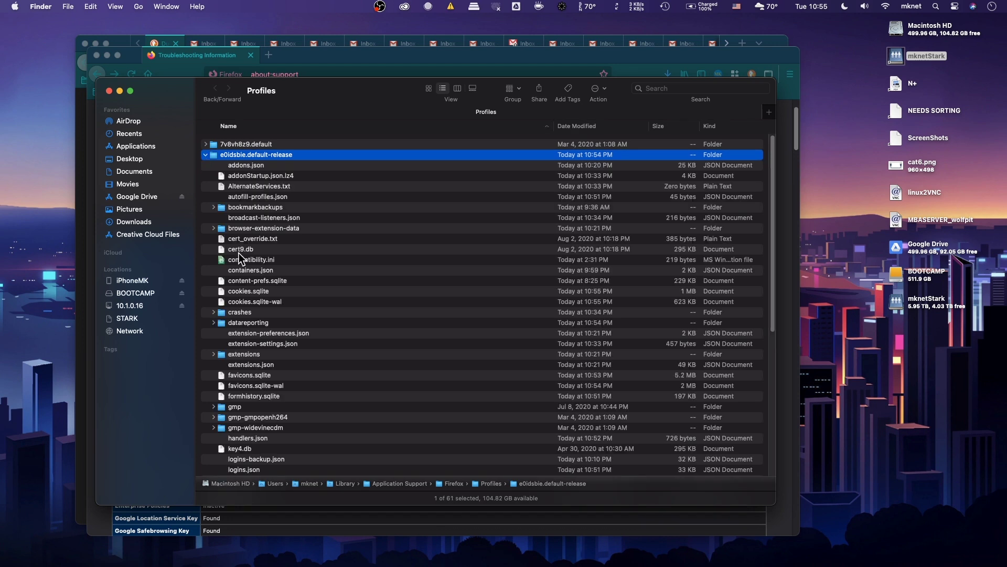
scroll(238, 253, "down", 1)
scroll(225, 230, "up", 1)
scroll(270, 325, "down", 5)
scroll(270, 326, "down", 11)
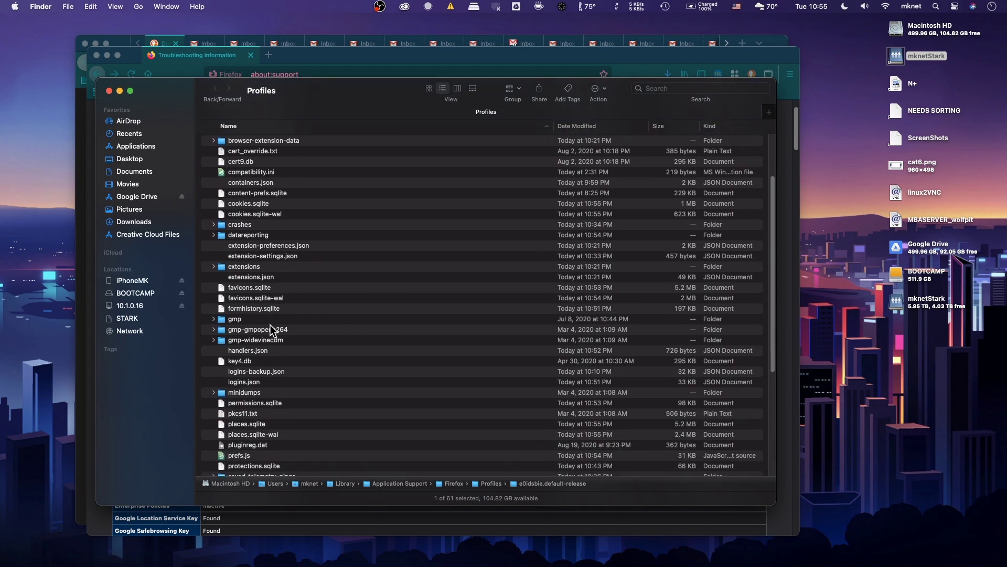
scroll(270, 325, "down", 13)
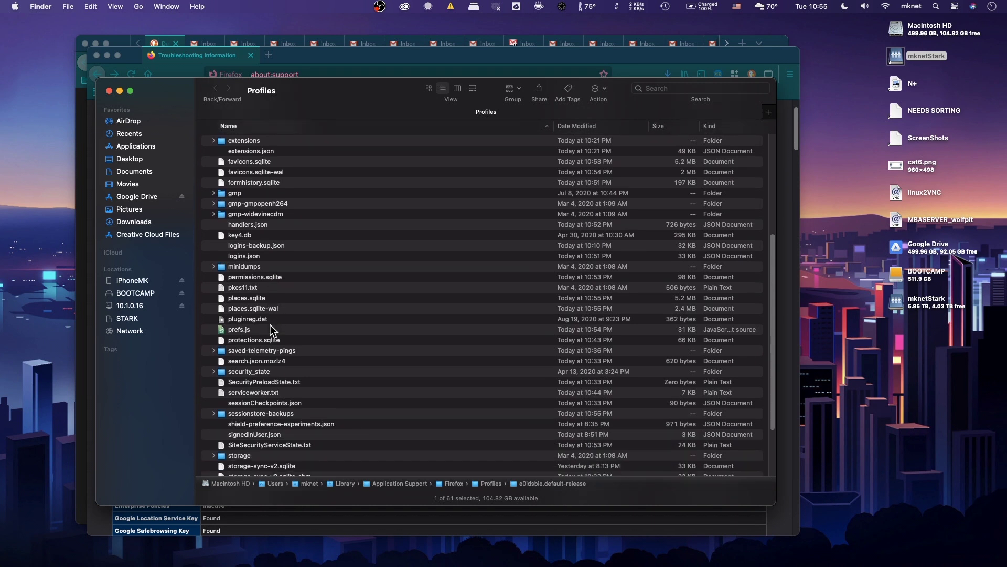
scroll(270, 325, "up", 20)
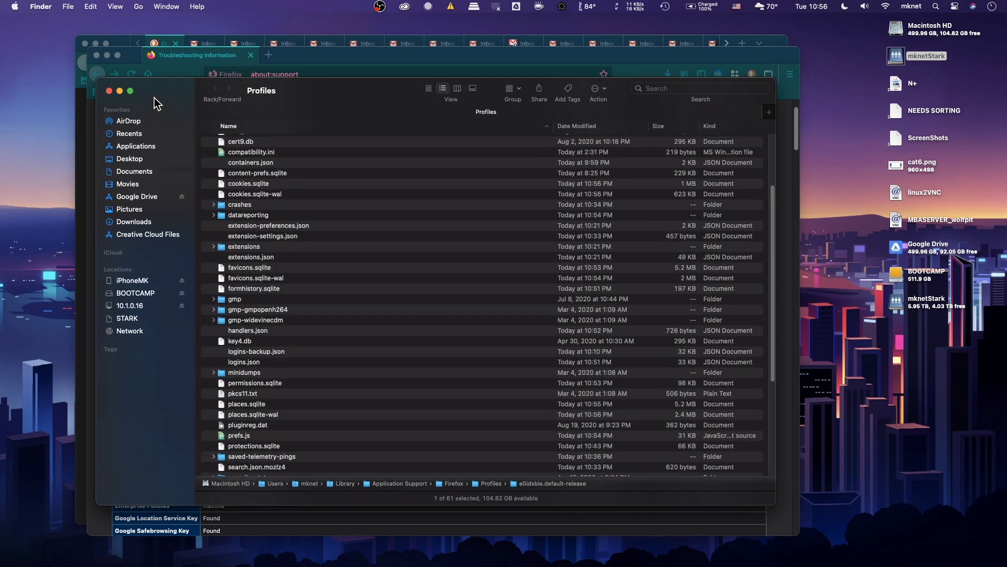
- Create a folder named chrome in the Firefox Profiles folder and open it
left_click(68, 6)
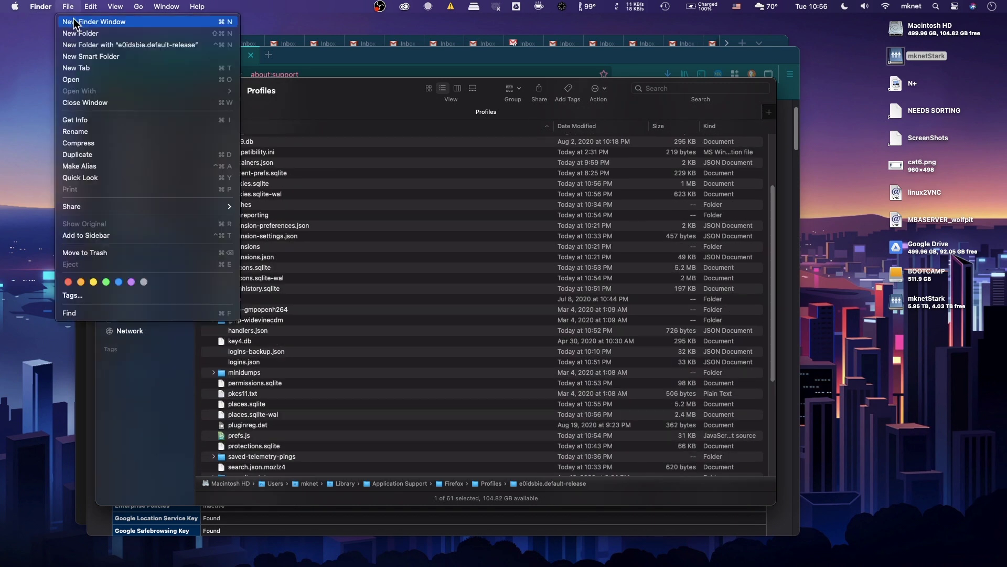
key("Escape")
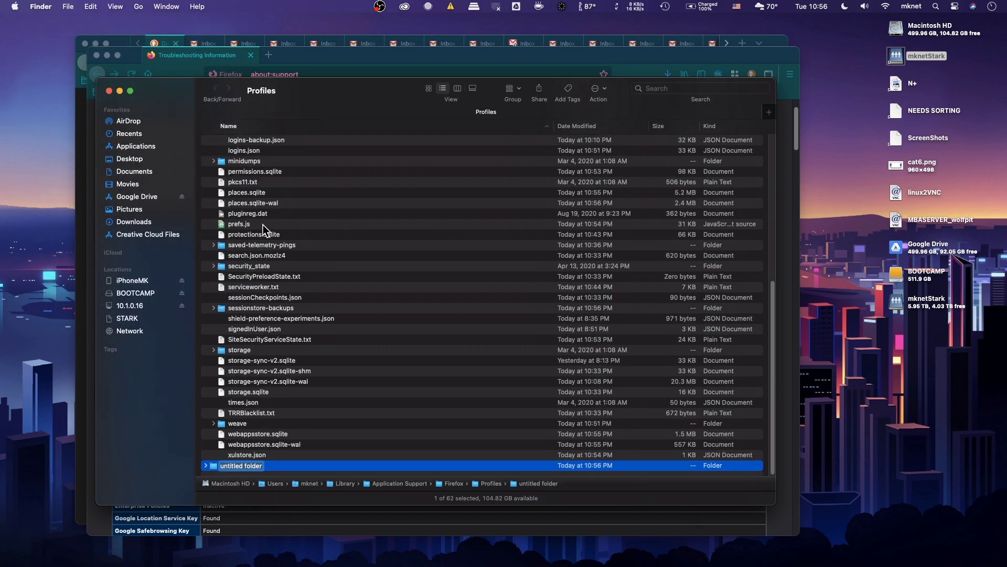
type("chrome")
left_click(310, 458)
scroll(278, 283, "up", 10)
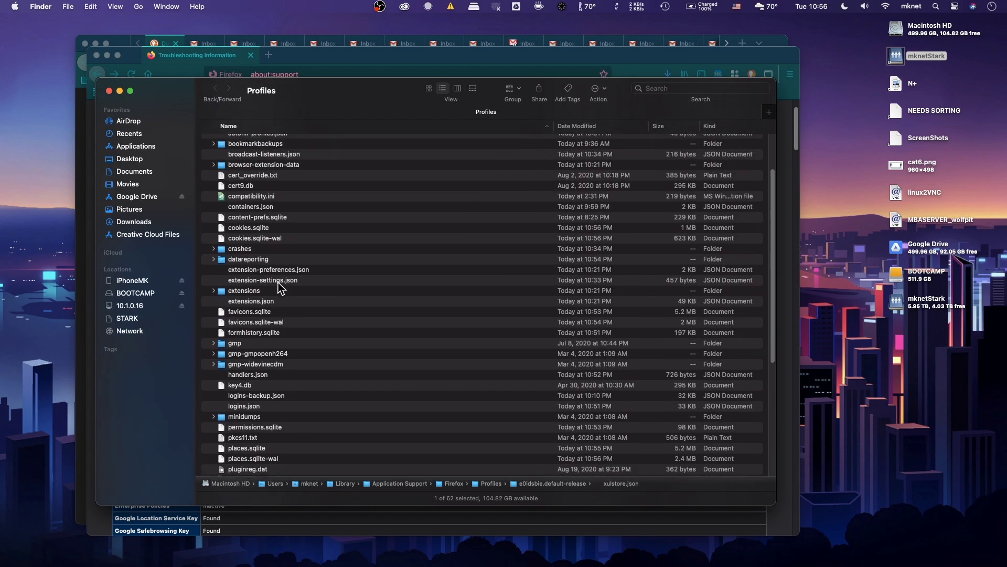
left_click(218, 155)
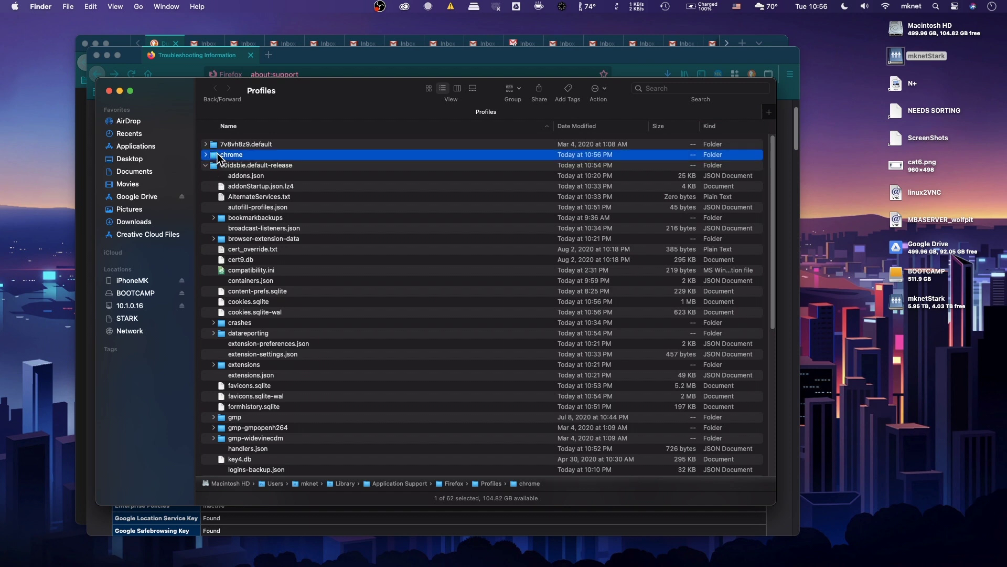
double_click(219, 155)
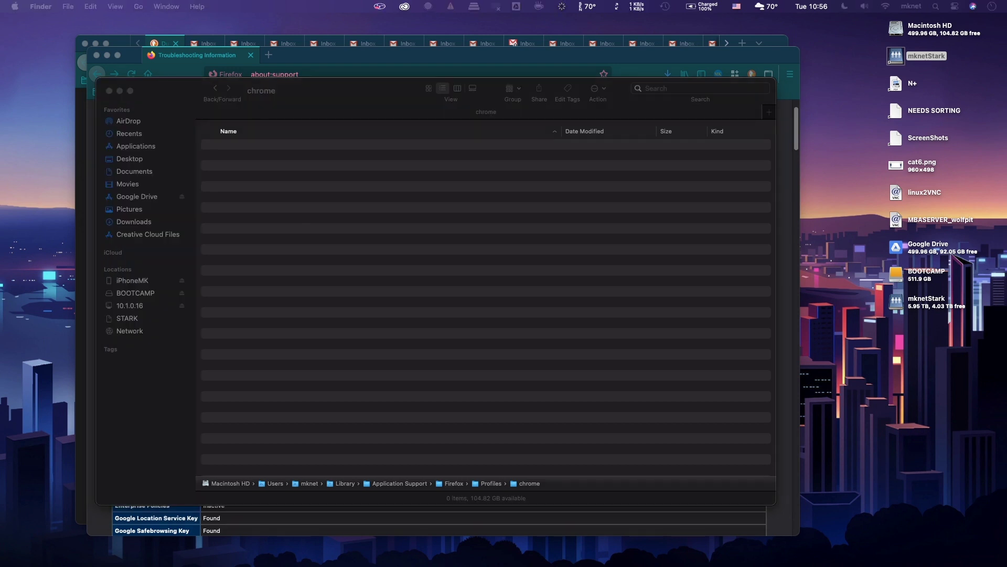
- Copy multi-row_tabs.css into the chrome folder and rename it UserChrome.css
left_click_drag(1006, 359, 502, 265)
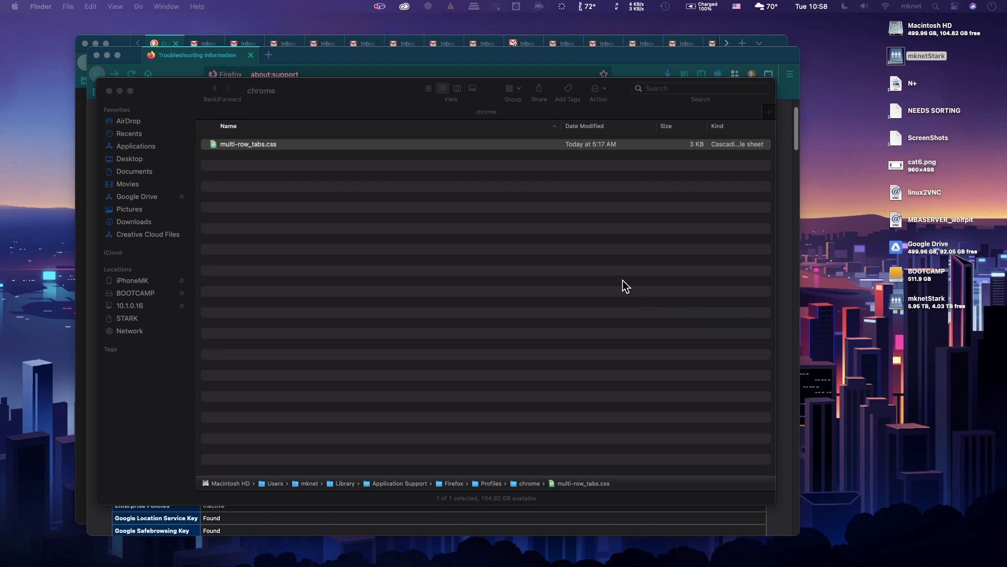
left_click(241, 145)
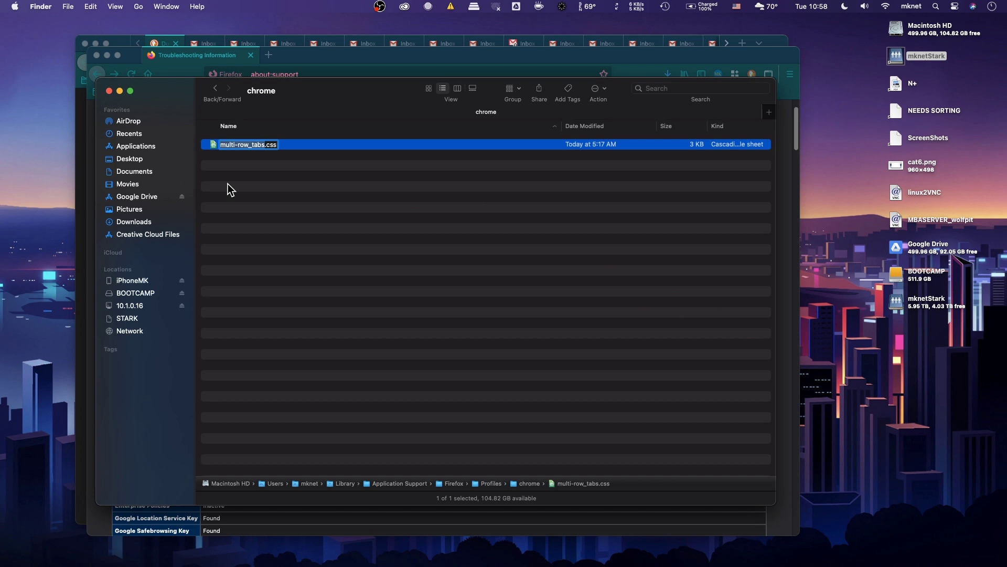
type("User")
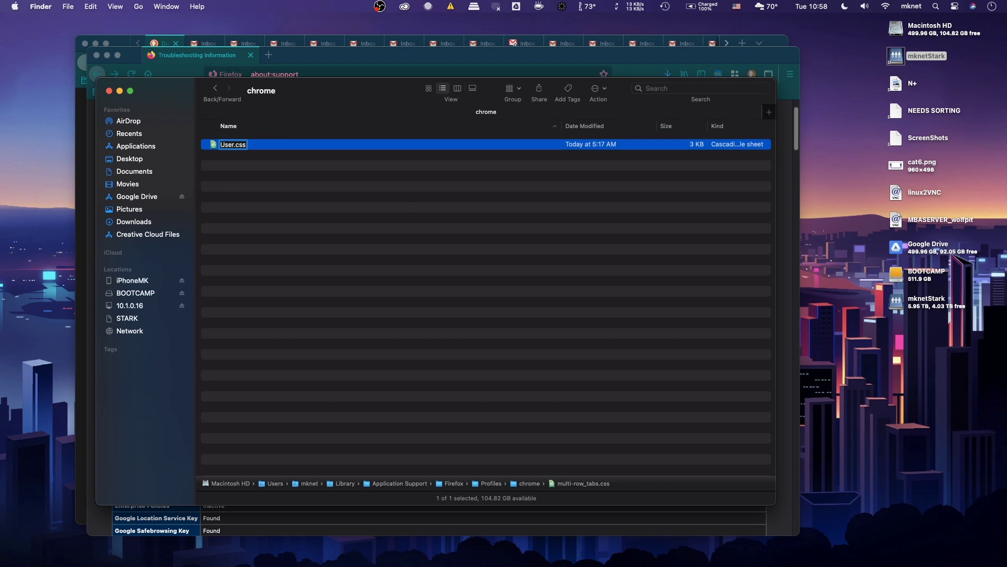
type("Chrome")
key("Return")
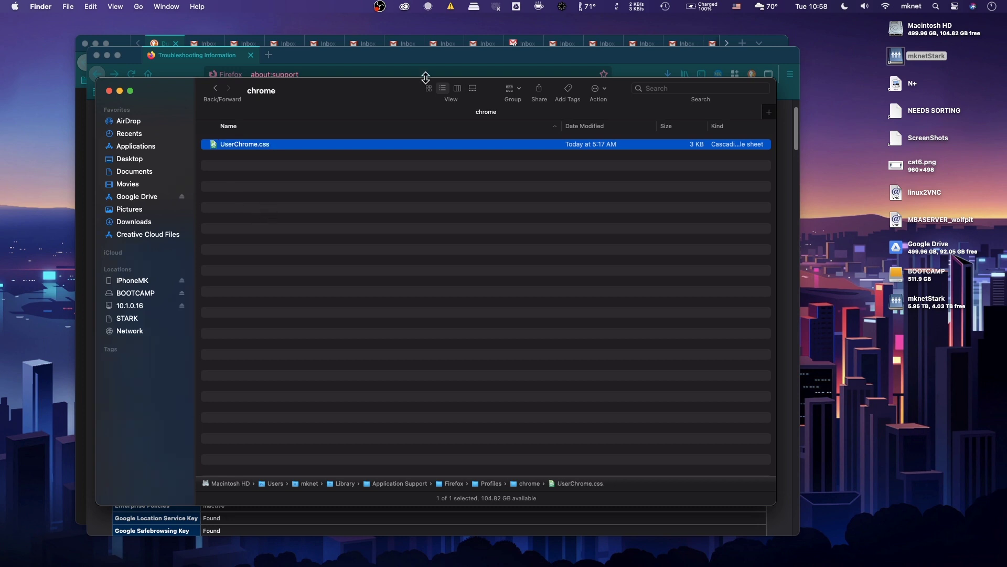
left_click(464, 55)
- Open about:config in a new tab and accept the risk warning
left_click(270, 56)
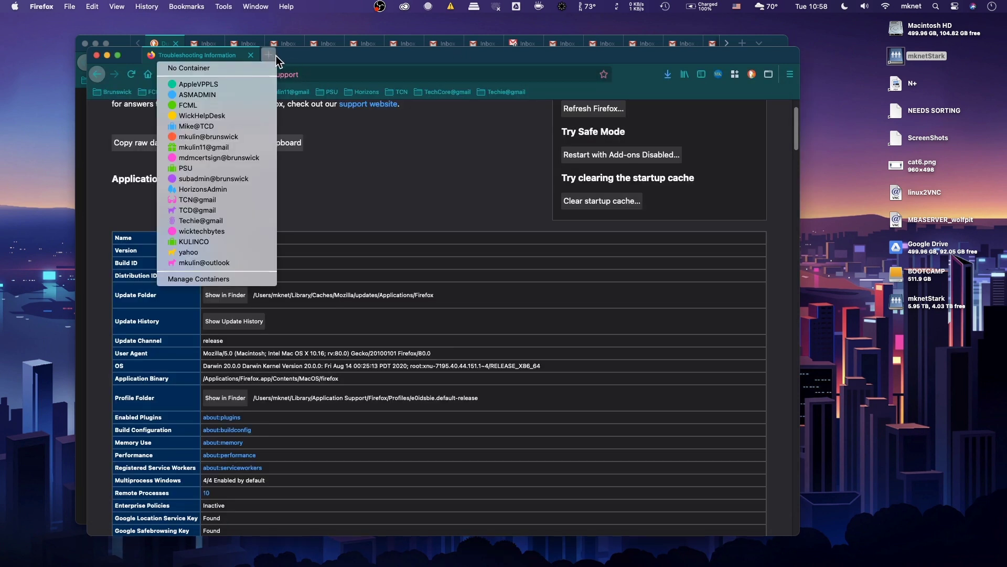
left_click(260, 64)
left_click(316, 74)
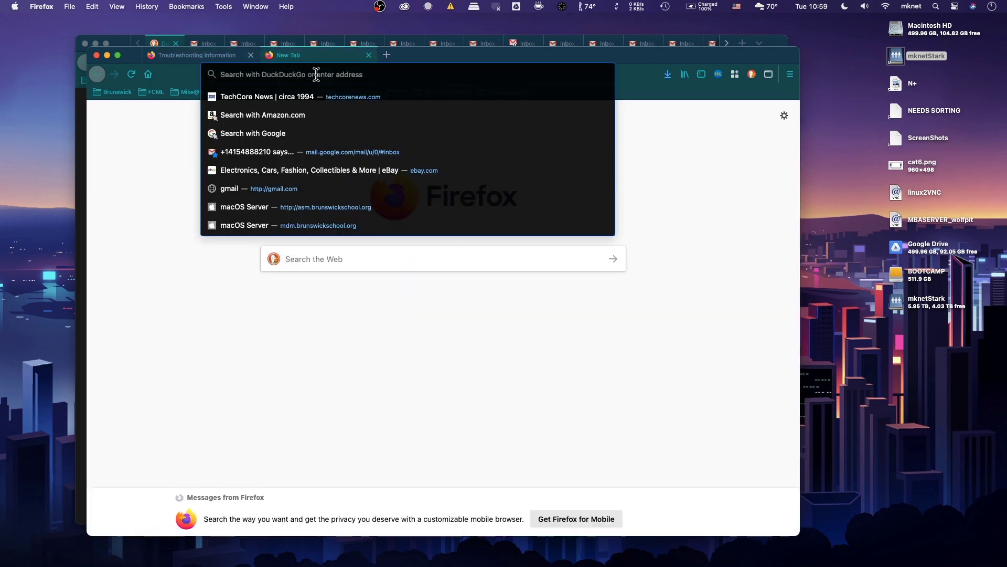
type("about:")
type("config")
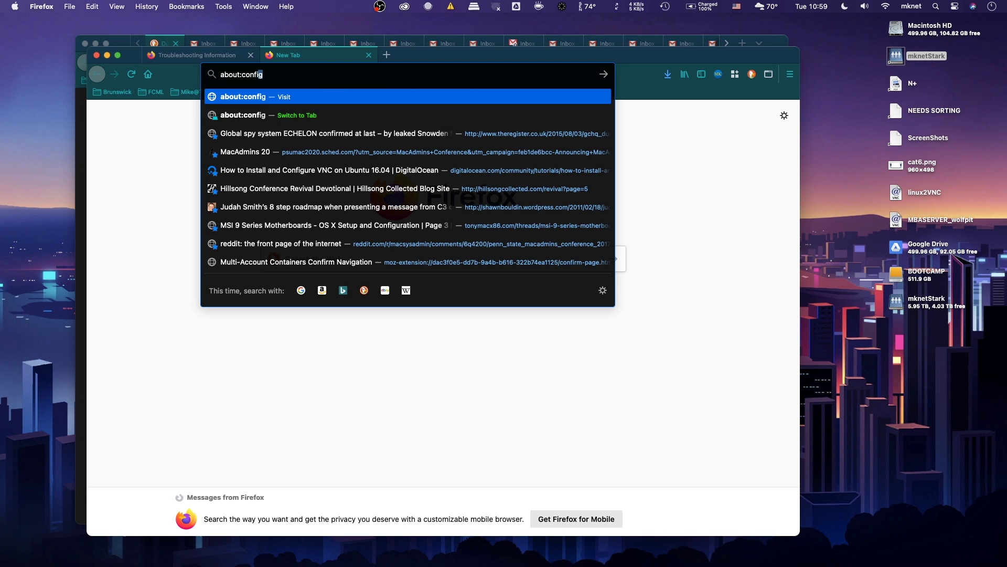
key("Return")
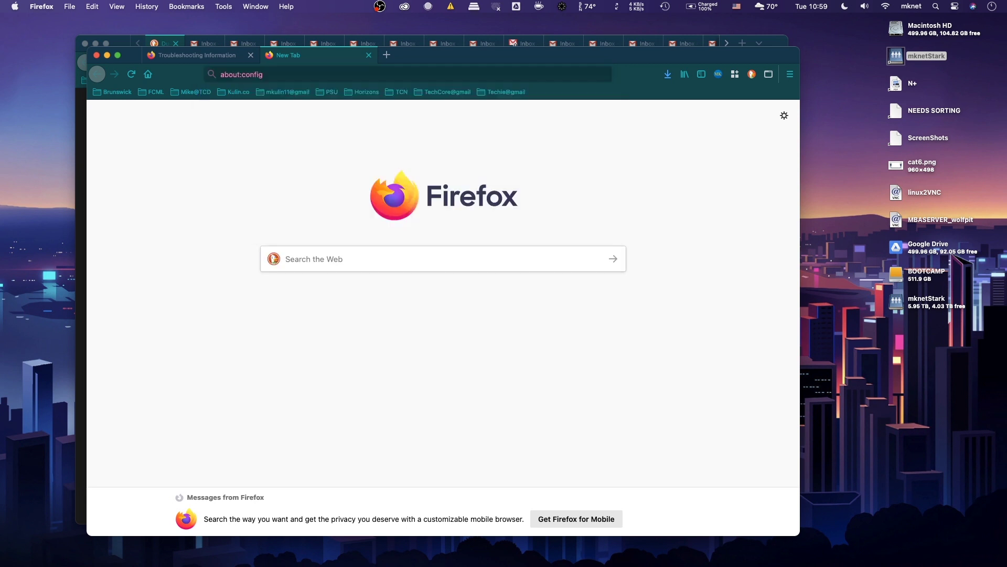
left_click(351, 354)
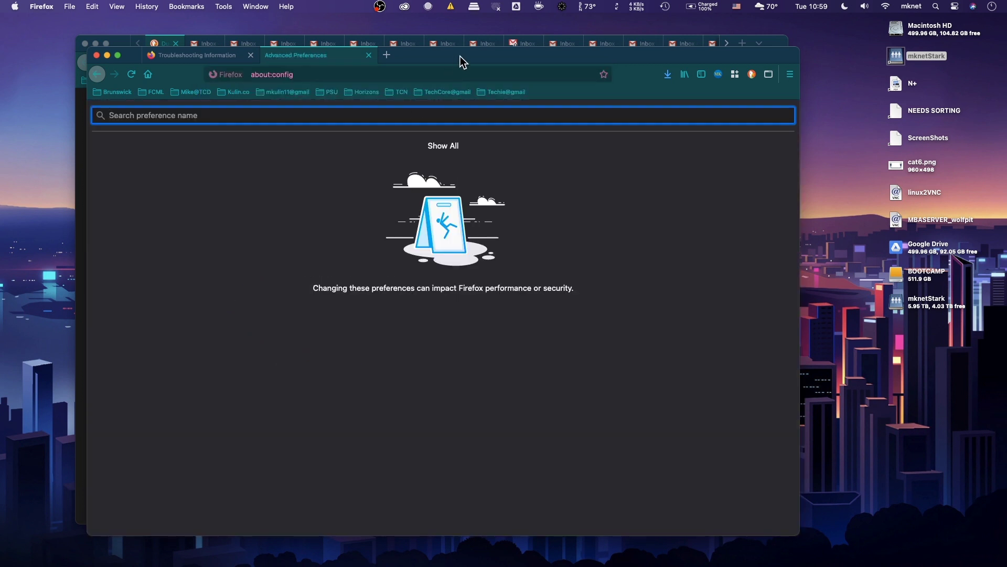
- Set toolkit.legacyUserProfileCustomizations.stylesheets to true
left_click_drag(461, 56, 449, 44)
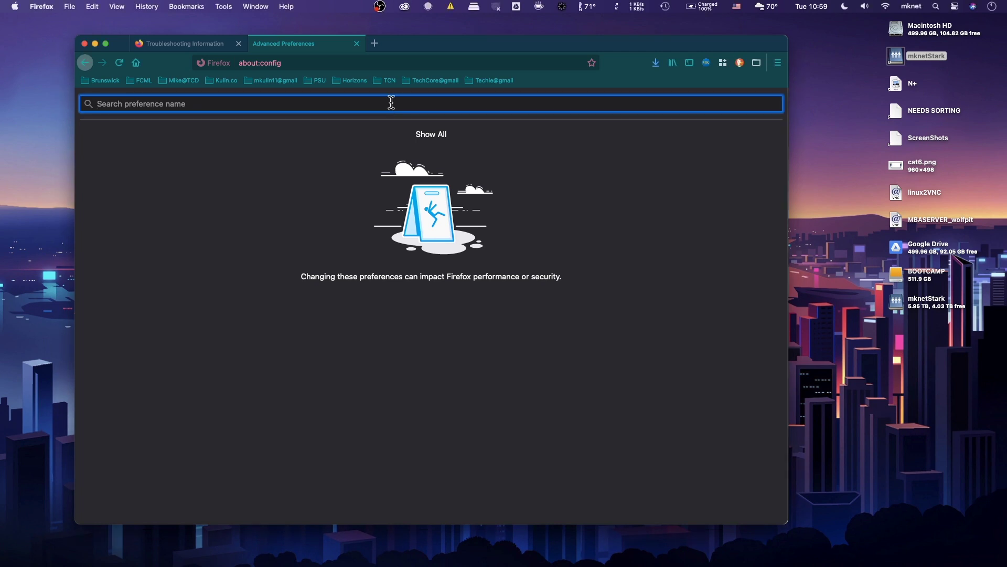
type("toolkit.legacyUserProfileCustomizations")
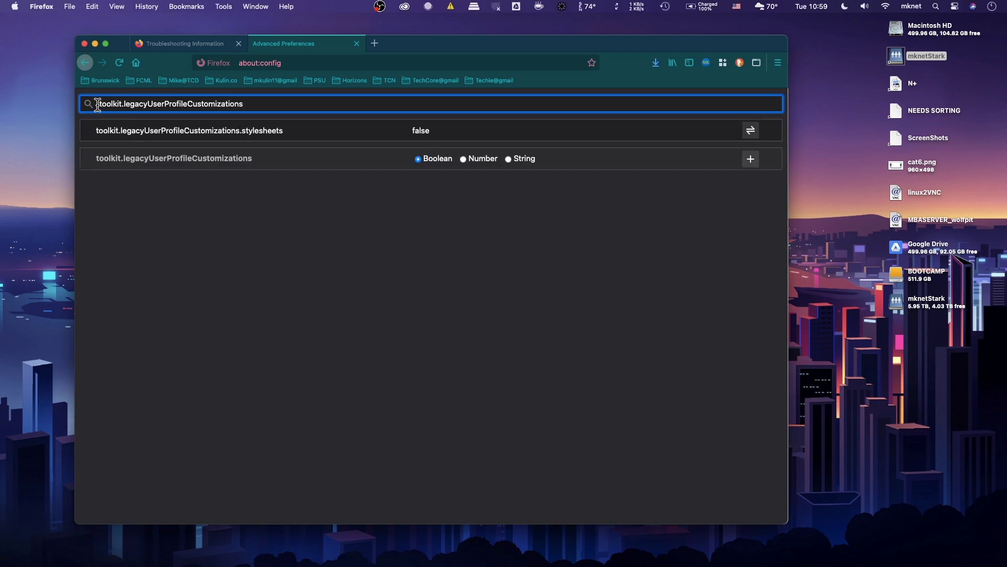
left_click(421, 130)
double_click(421, 131)
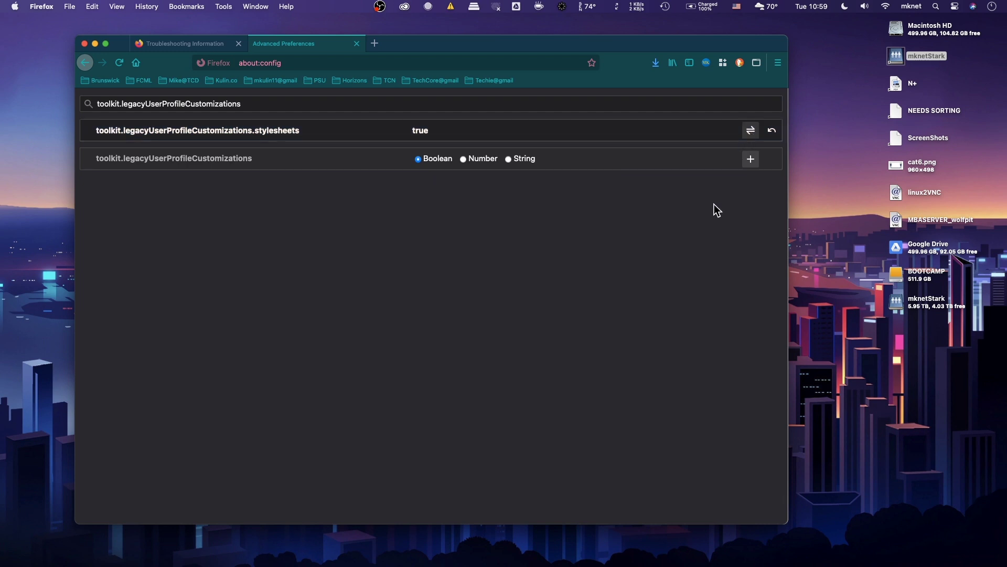
left_click(42, 6)
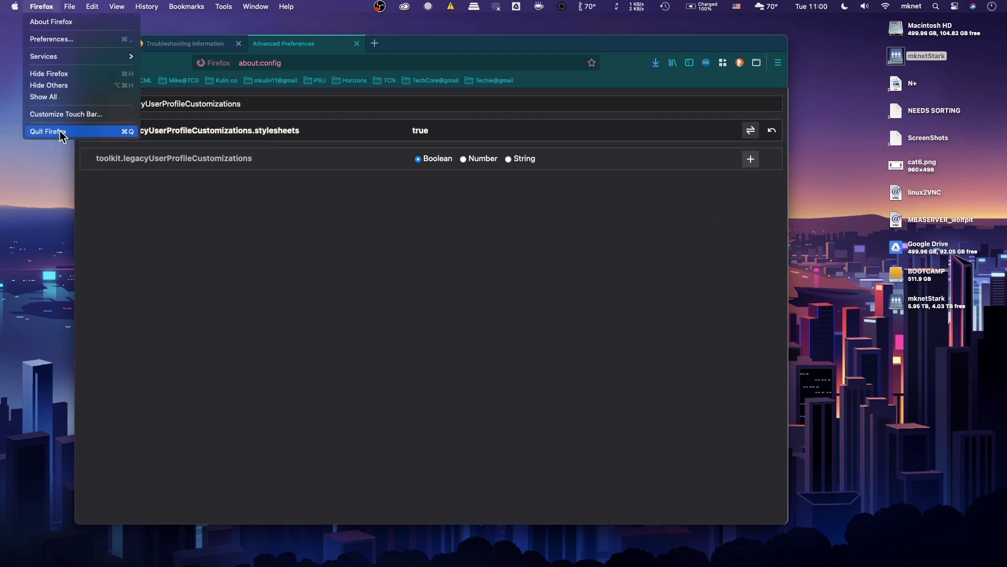
- Quit Firefox and relaunch it from the Dock
left_click(61, 131)
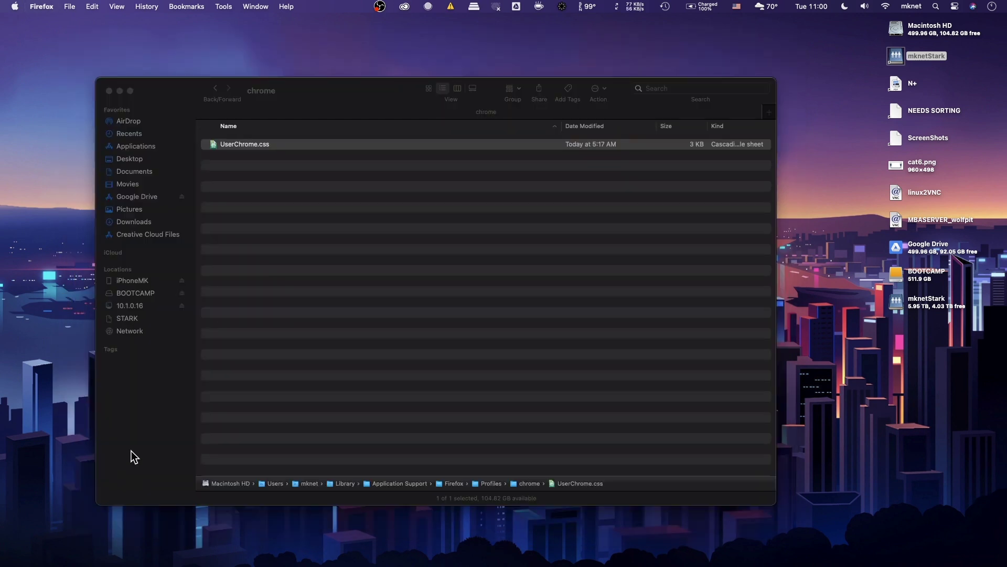
mouse_move(132, 565)
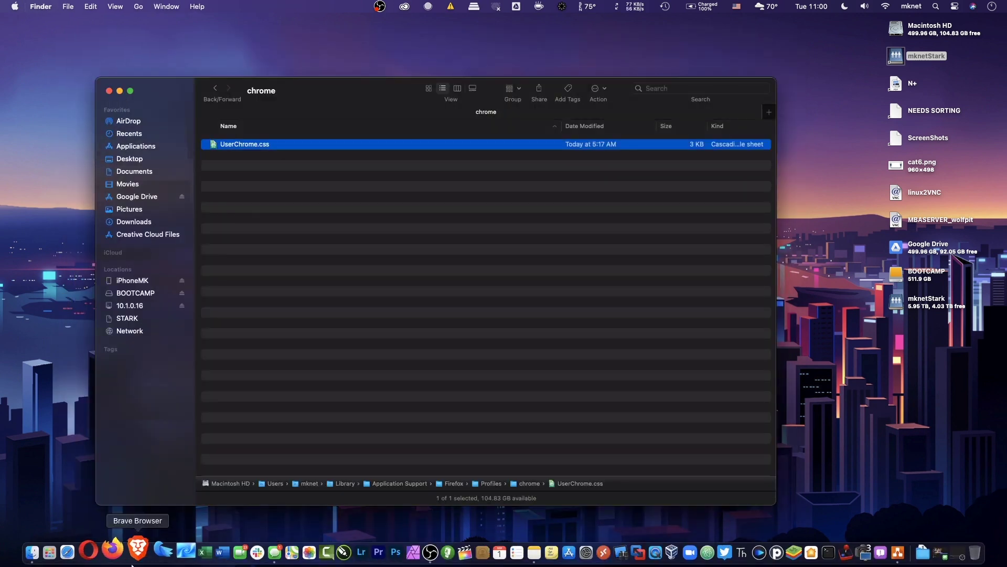
left_click(120, 548)
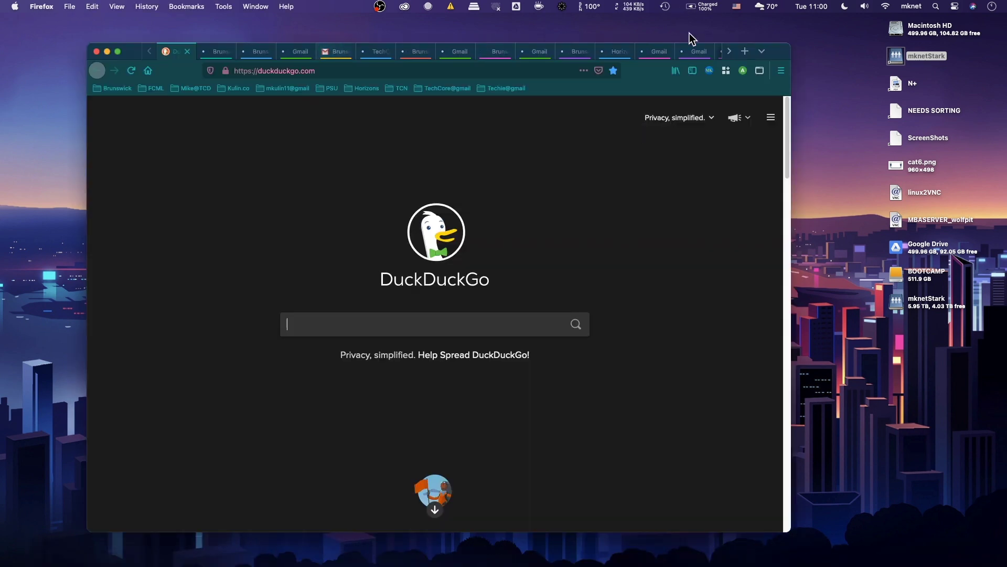
- Inspect the tab strip via the List all tabs menu and by resizing the window
left_click(761, 51)
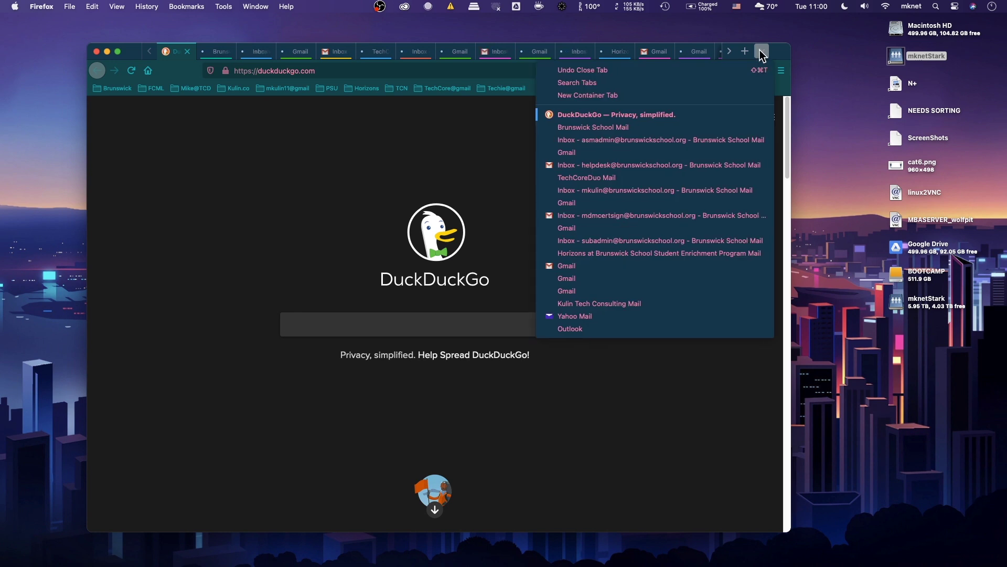
left_click(761, 51)
left_click(729, 52)
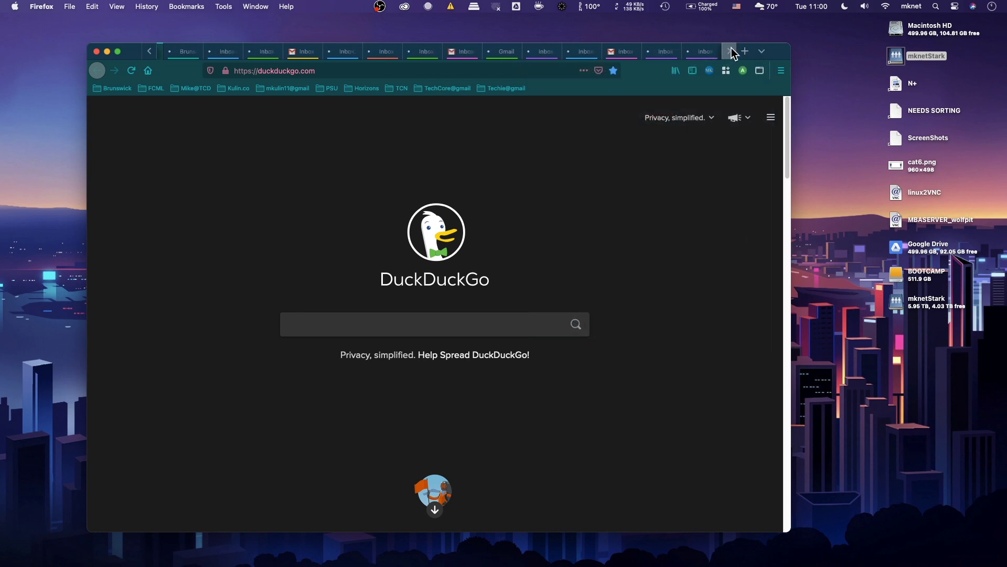
left_click_drag(787, 47, 321, 206)
left_click_drag(645, 177, 819, 58)
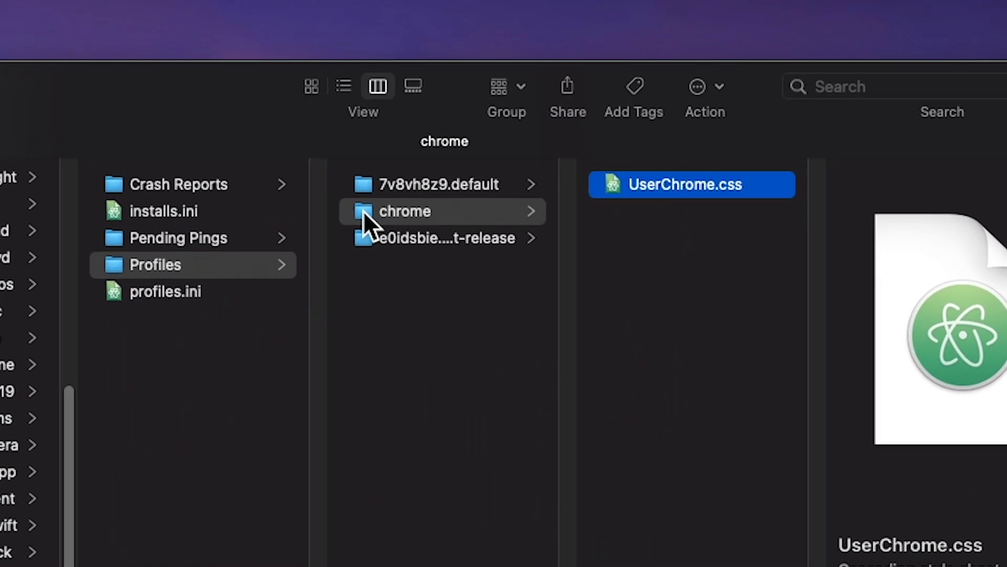
- Move the chrome folder into the e0idsbie.default-release profile and close the Finder window
left_click_drag(364, 211, 403, 238)
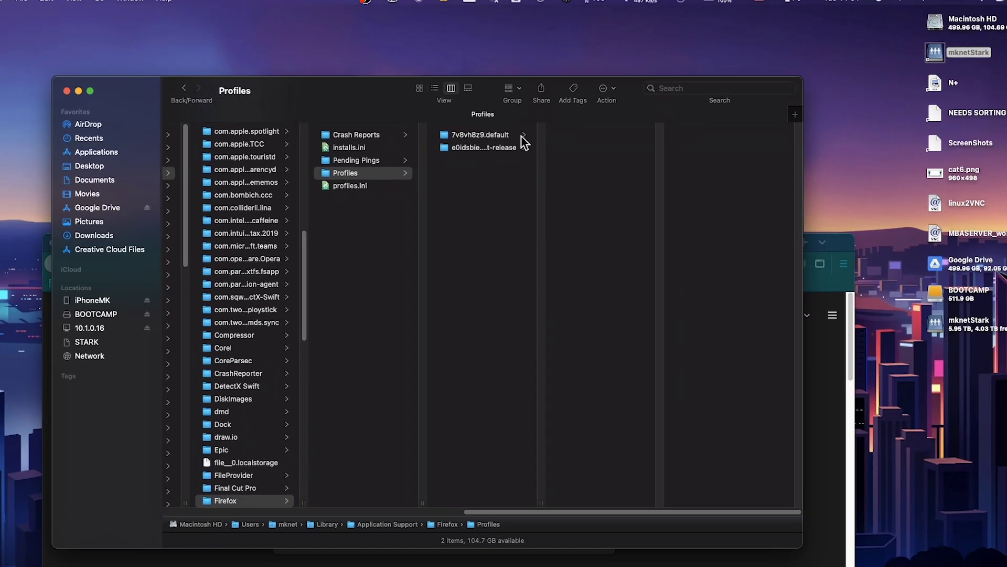
left_click(519, 161)
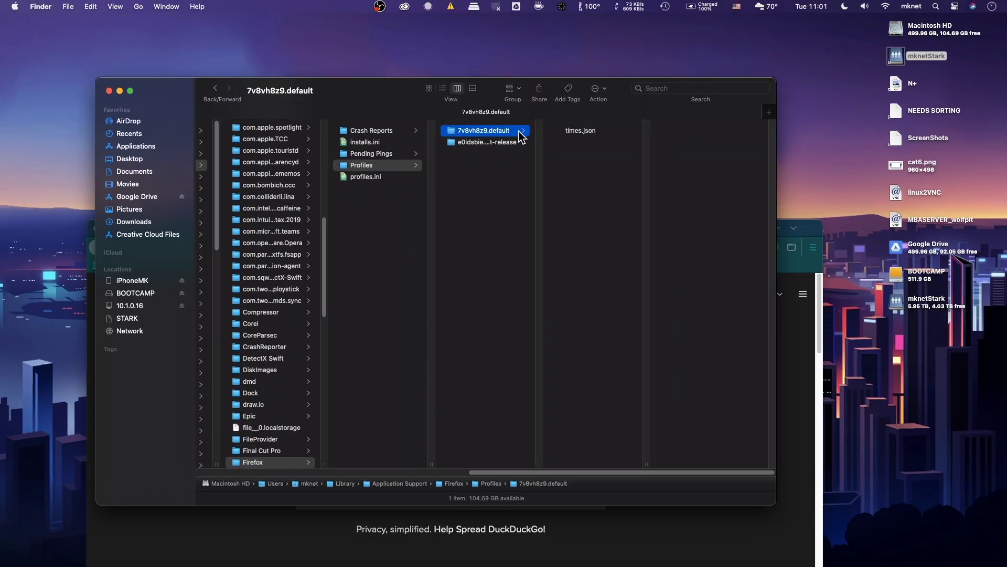
left_click(512, 142)
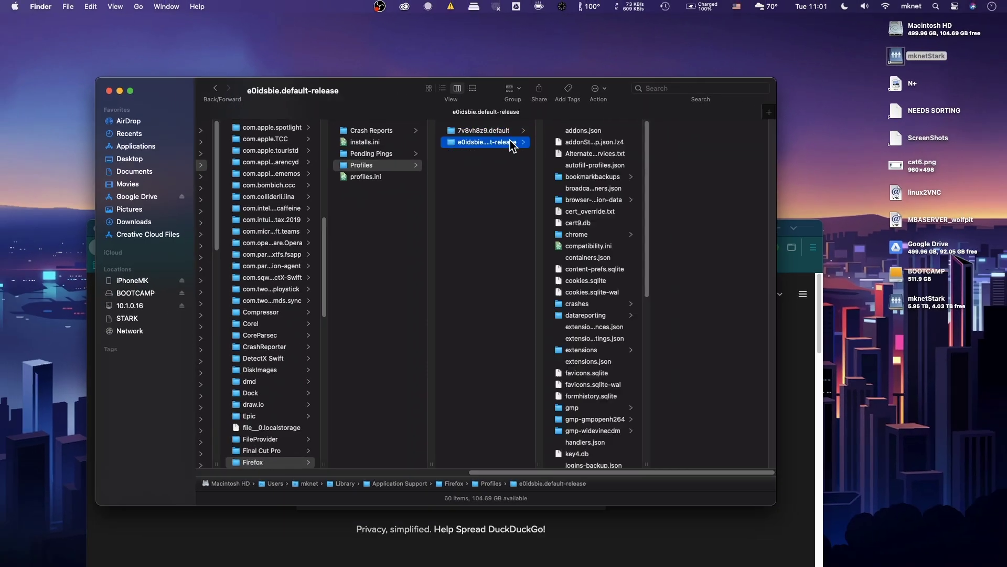
left_click(110, 90)
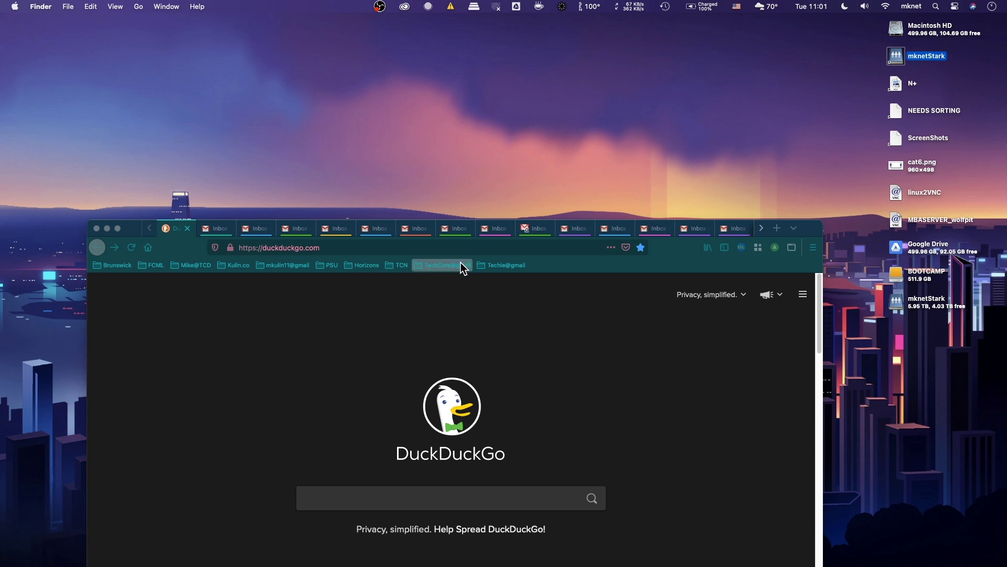
- Quit Firefox from the application menu so it restarts
left_click_drag(811, 231, 807, 62)
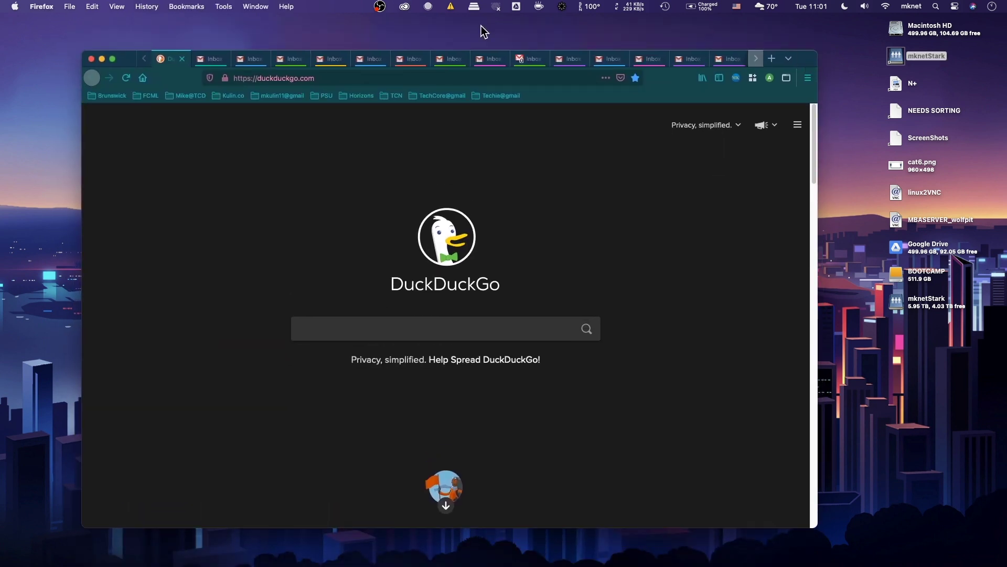
left_click(42, 6)
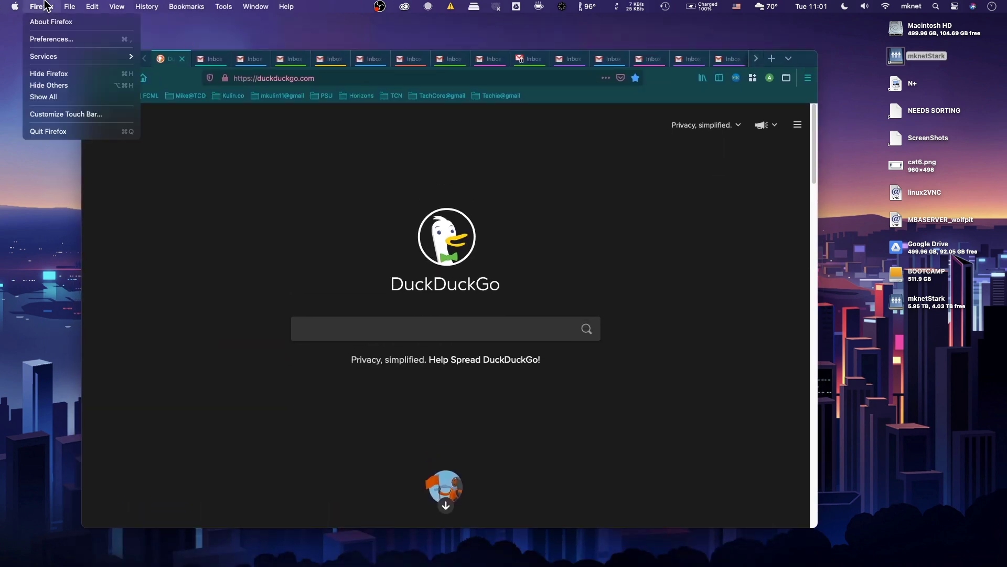
left_click(58, 131)
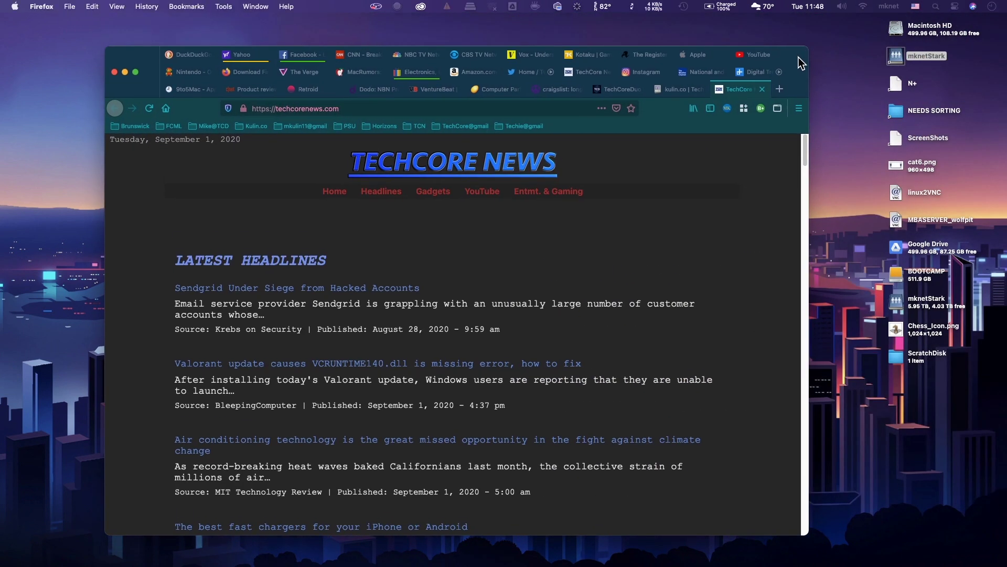
- Switch through the kulin.co, TechCoreDuo, craigslist and newegg tabs to TechCore News, then narrow the window
left_click(681, 91)
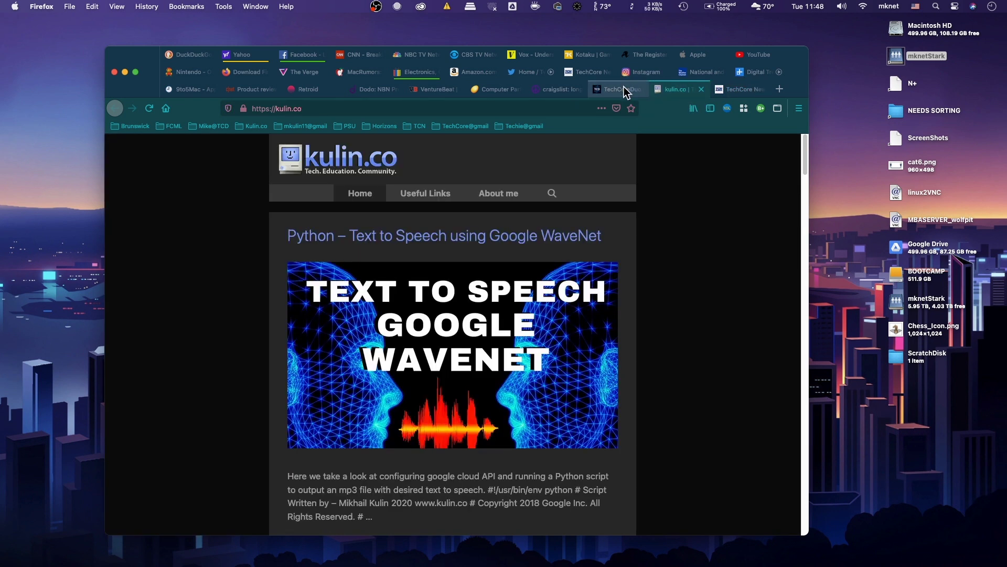
left_click(625, 93)
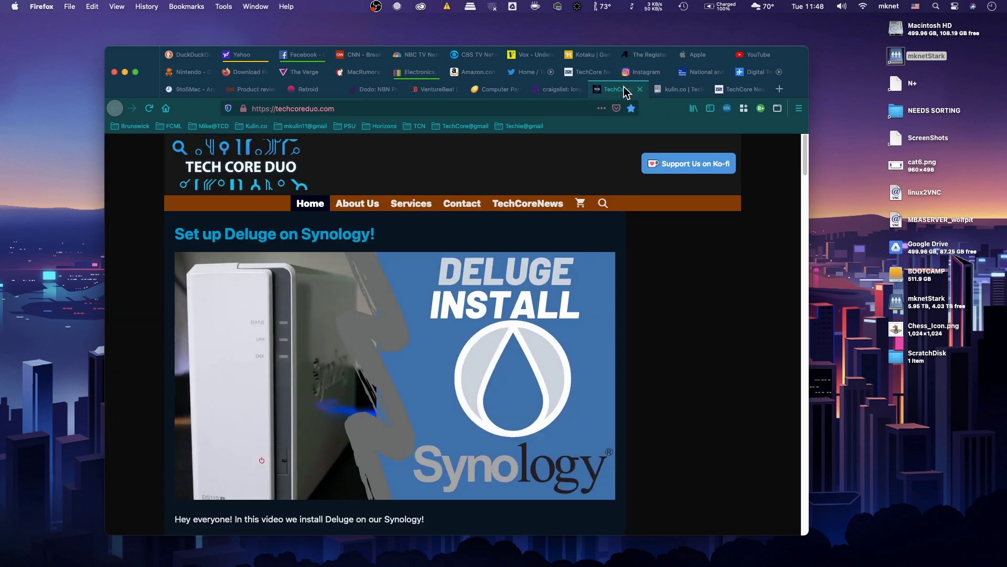
left_click(556, 93)
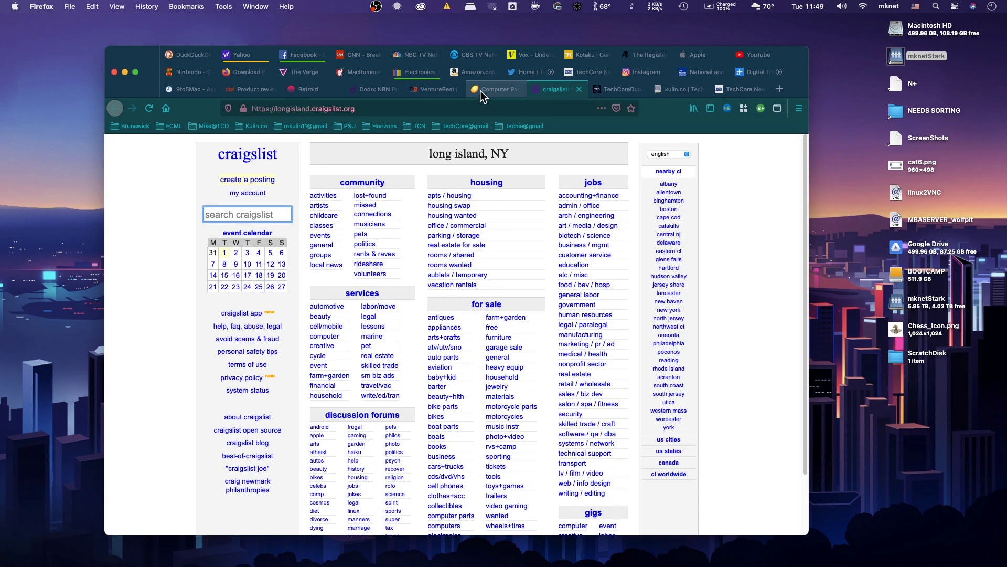
left_click(481, 91)
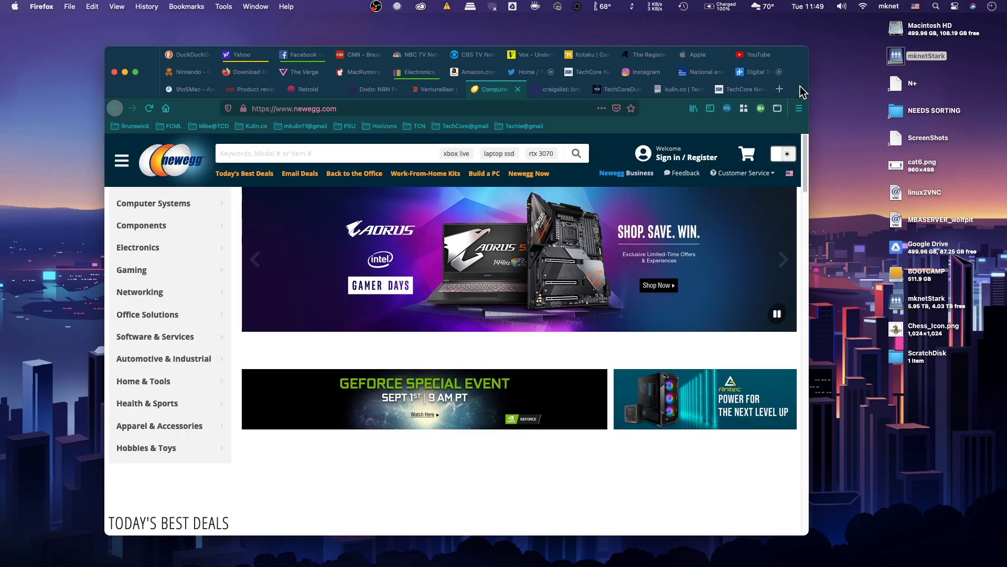
left_click(644, 89)
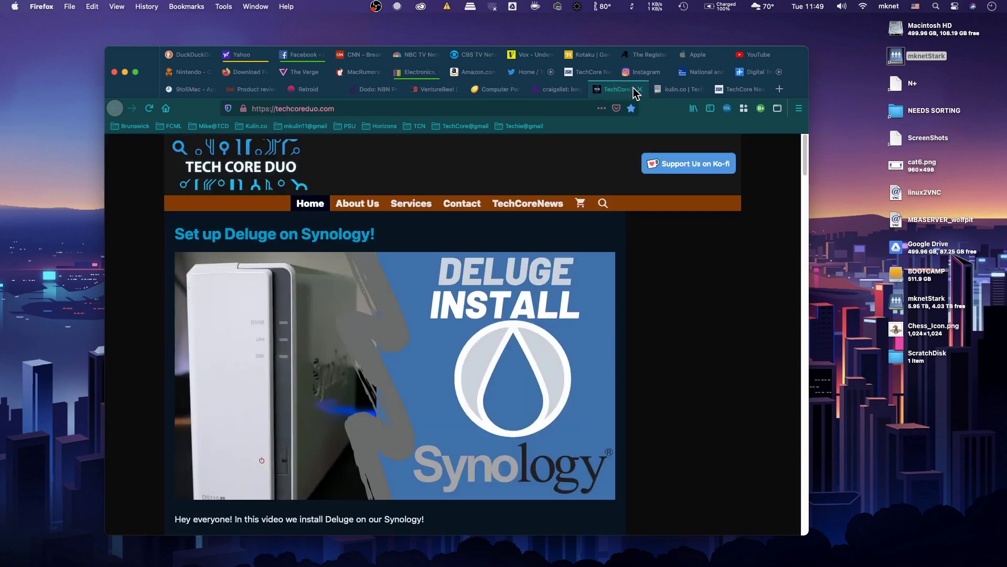
left_click(729, 93)
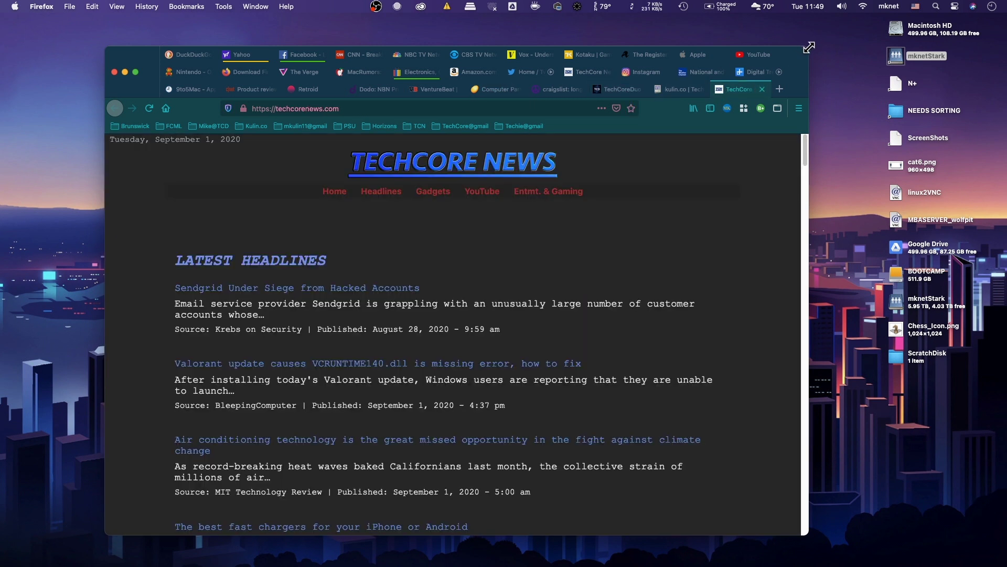
left_click_drag(809, 48, 699, 59)
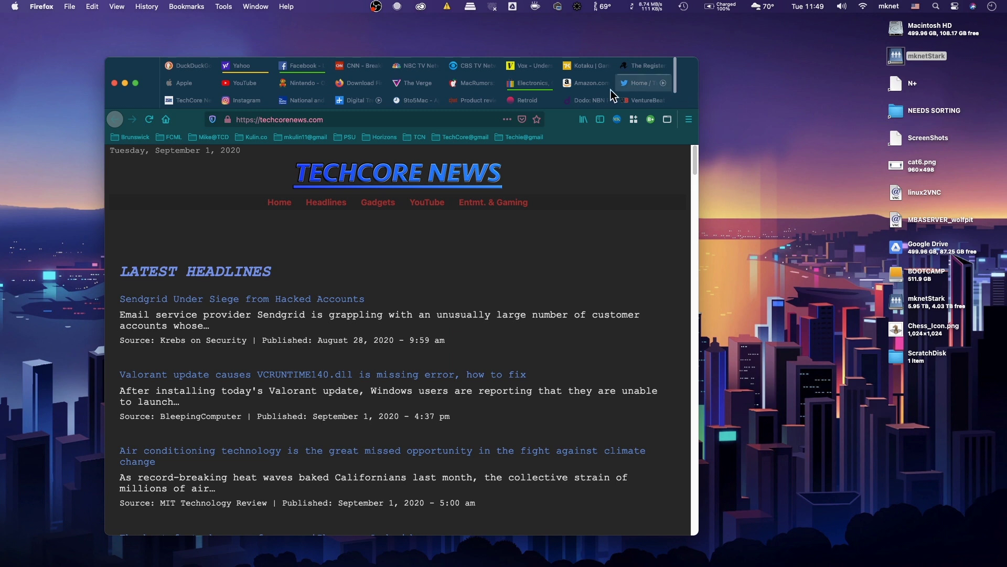
- Close the Product reviews and 9to5Mac tabs
scroll(606, 89, "down", 1)
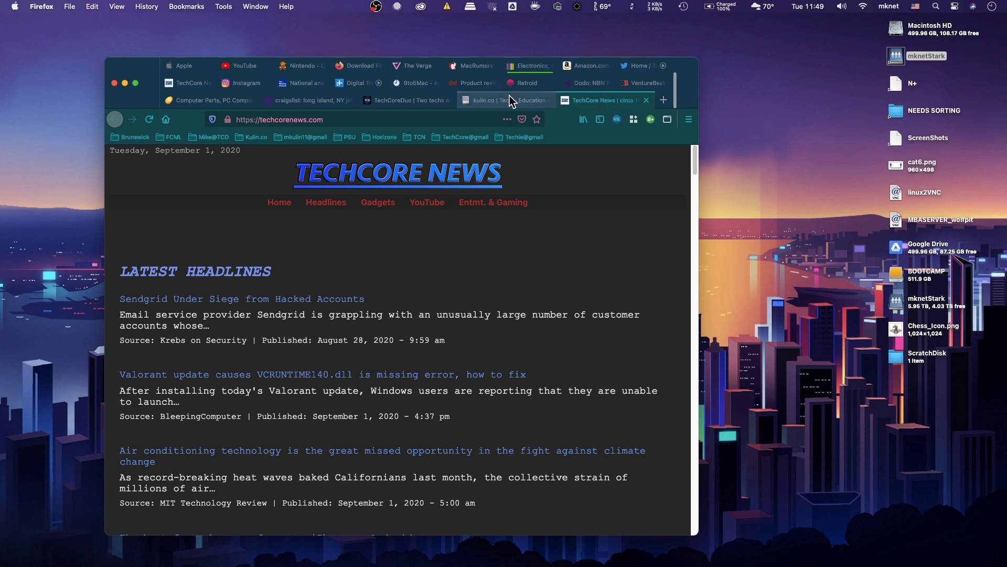
scroll(483, 101, "up", 1)
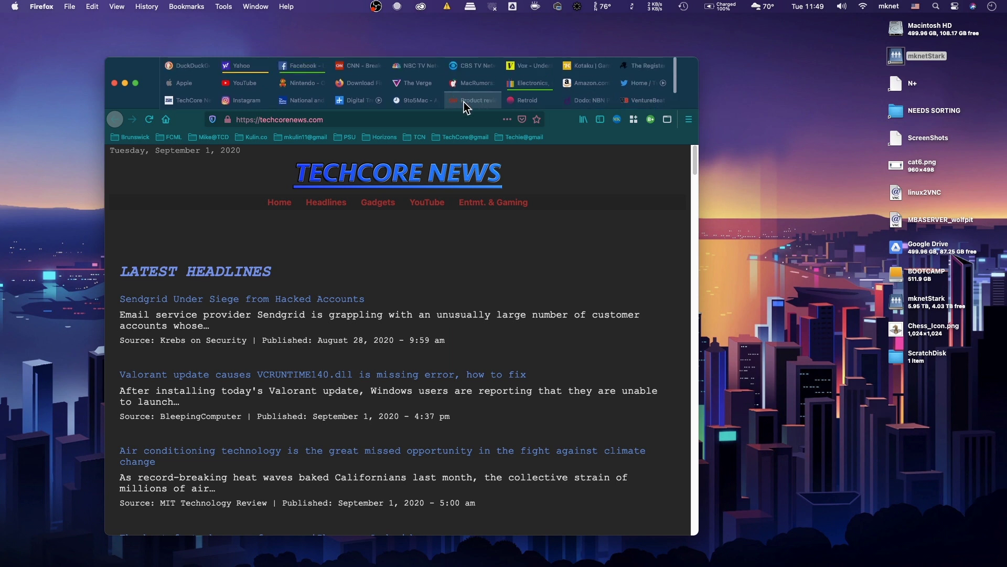
left_click(465, 105)
key("super+w")
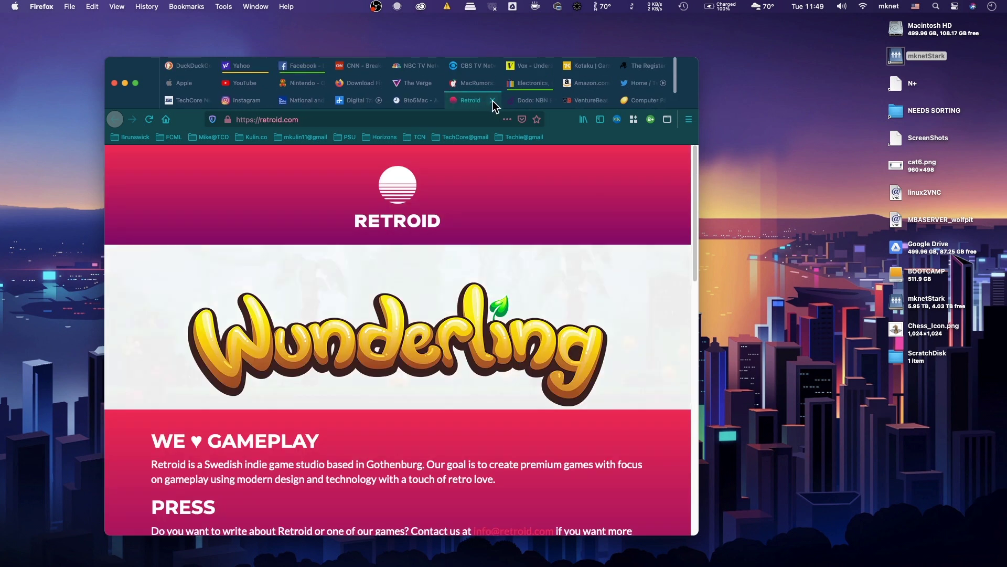
left_click(417, 104)
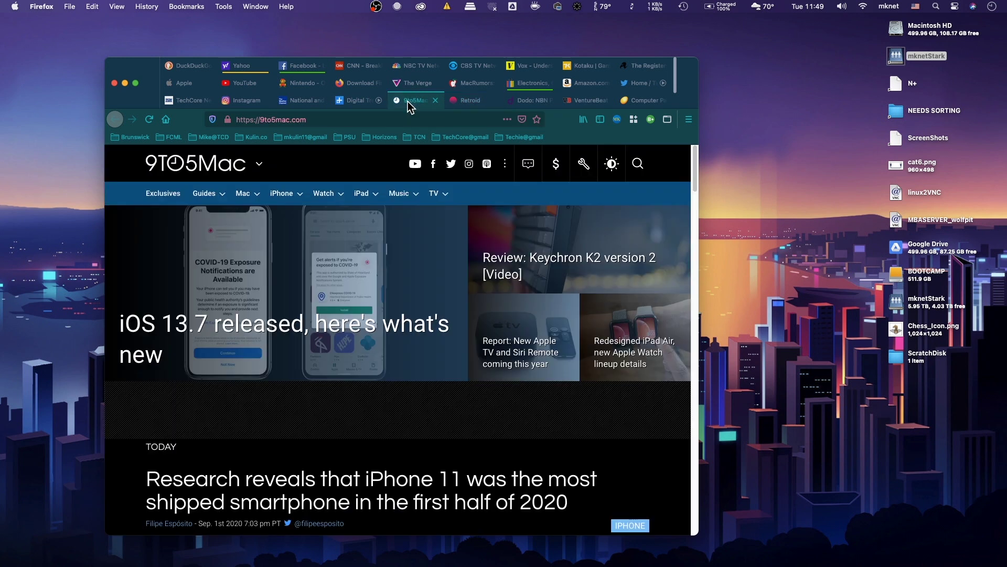
left_click(434, 100)
- Widen the Firefox window and return to the TechCore News tab
scroll(491, 85, "down", 1)
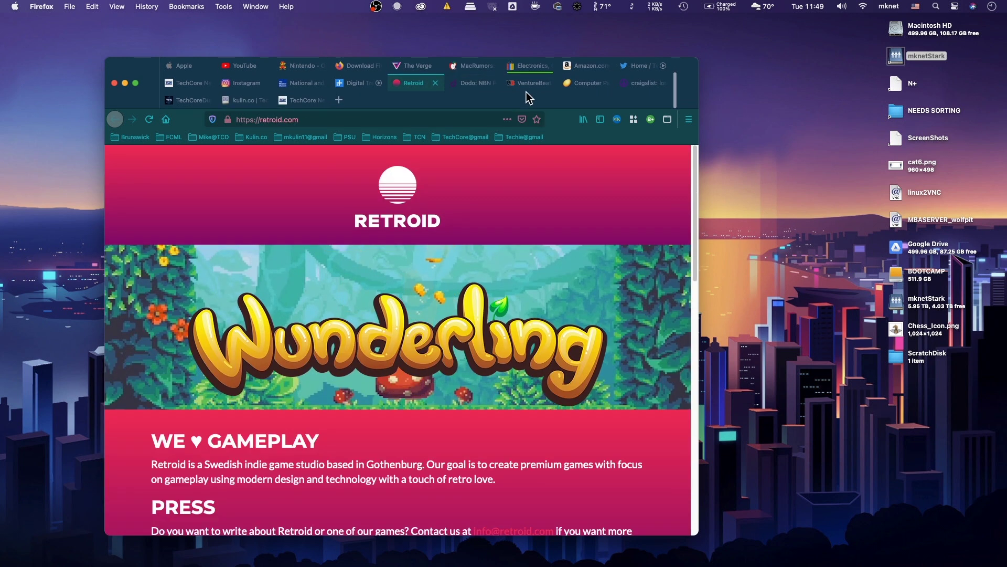
left_click(531, 89)
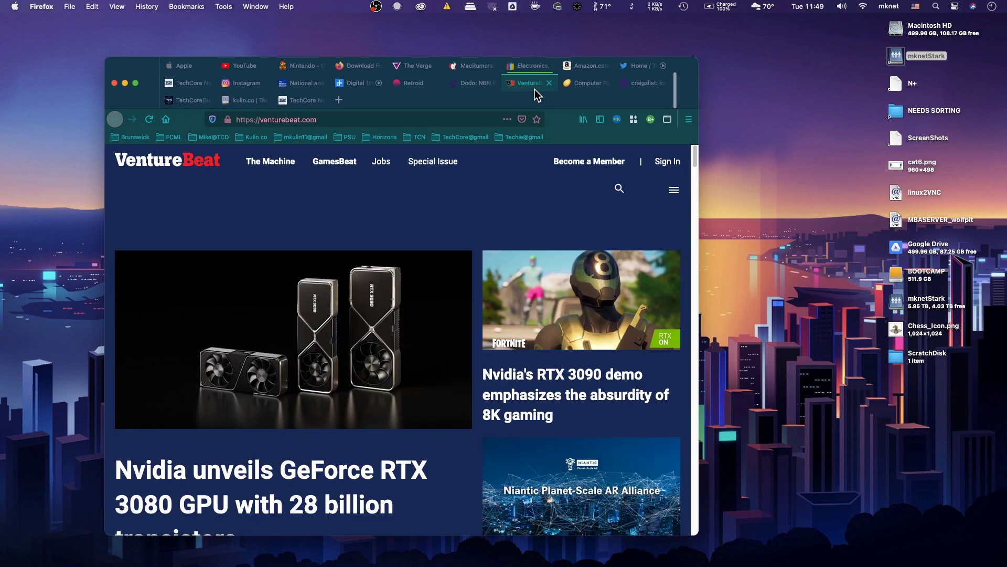
left_click(241, 98)
left_click_drag(699, 83, 735, 83)
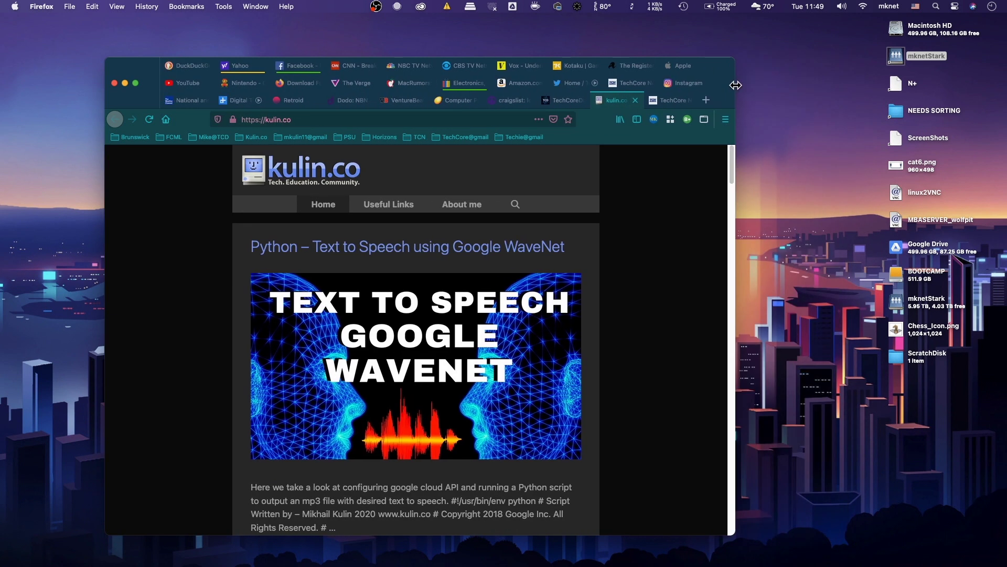
left_click(670, 100)
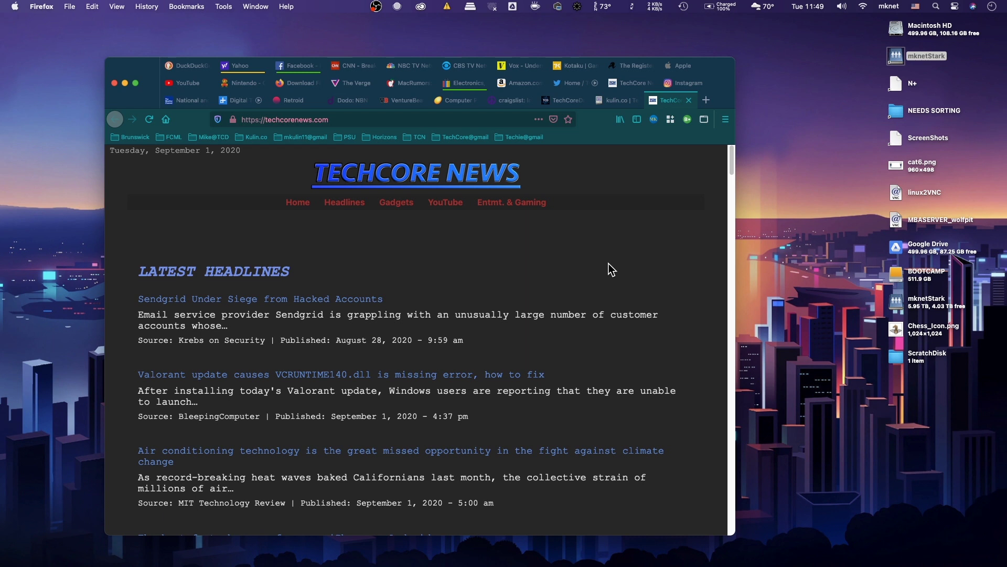
left_click(777, 183)
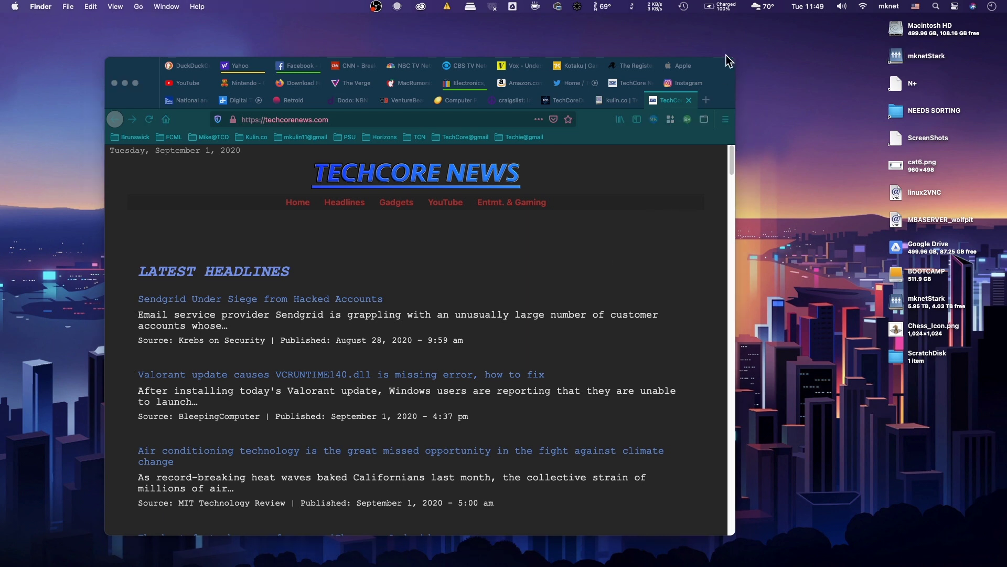
left_click_drag(715, 67, 767, 58)
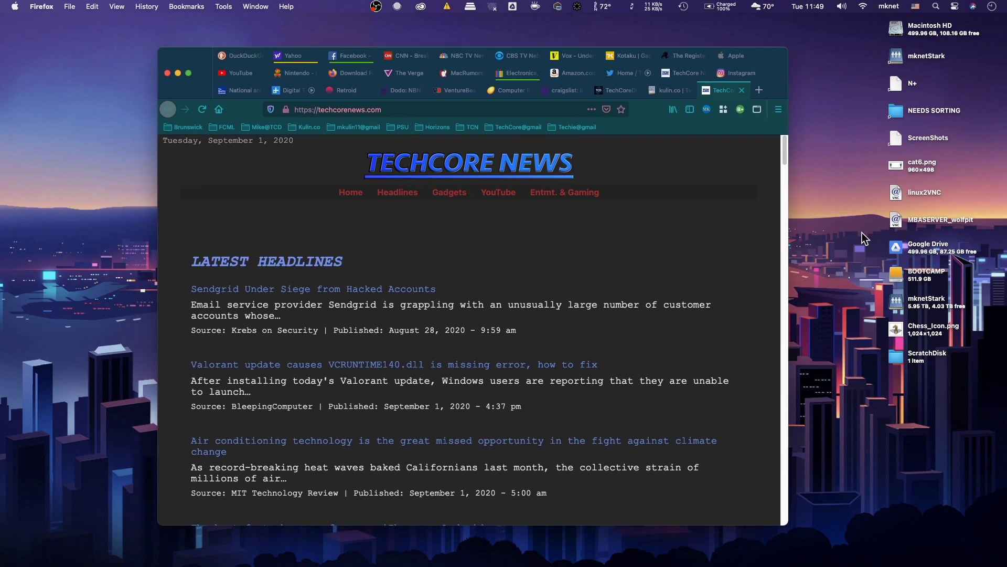